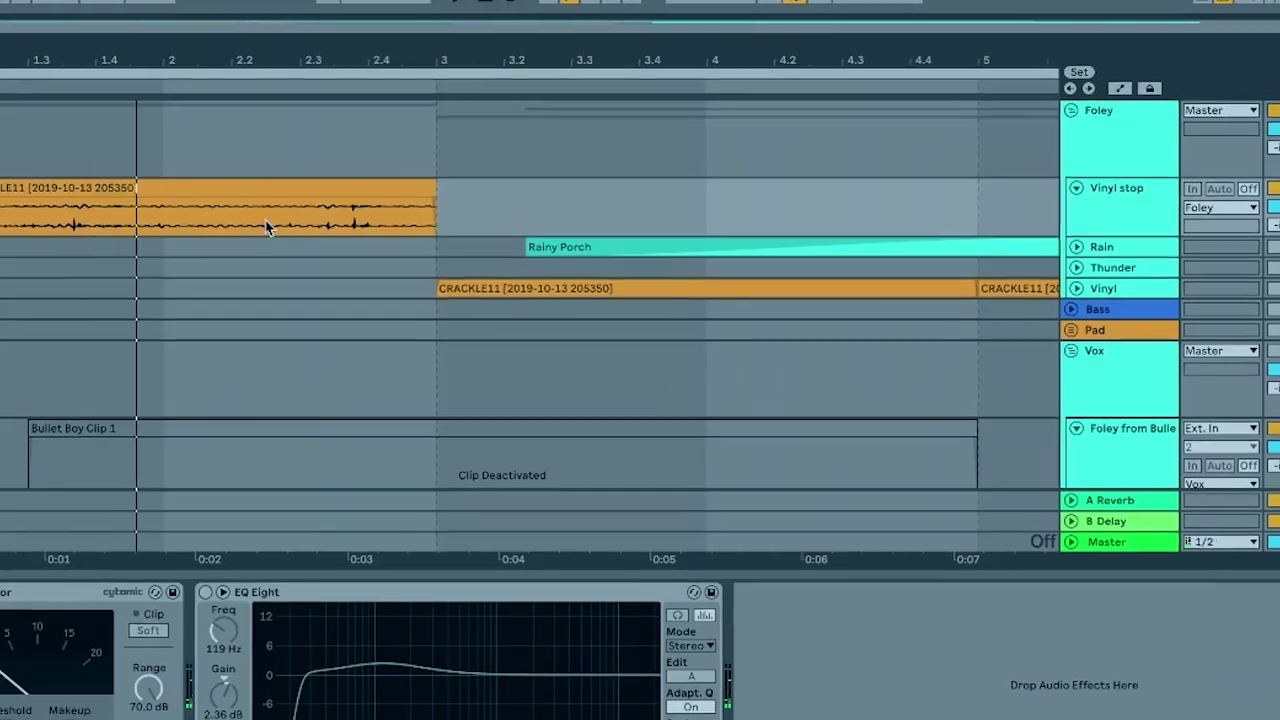
Step: Look over the Vinyl stop clips, the Rainy Porch clip with its Hybrid Reverb EQ, and the Vinyl track arrangement
{"action": "left_click", "coordinate": [266, 228]}
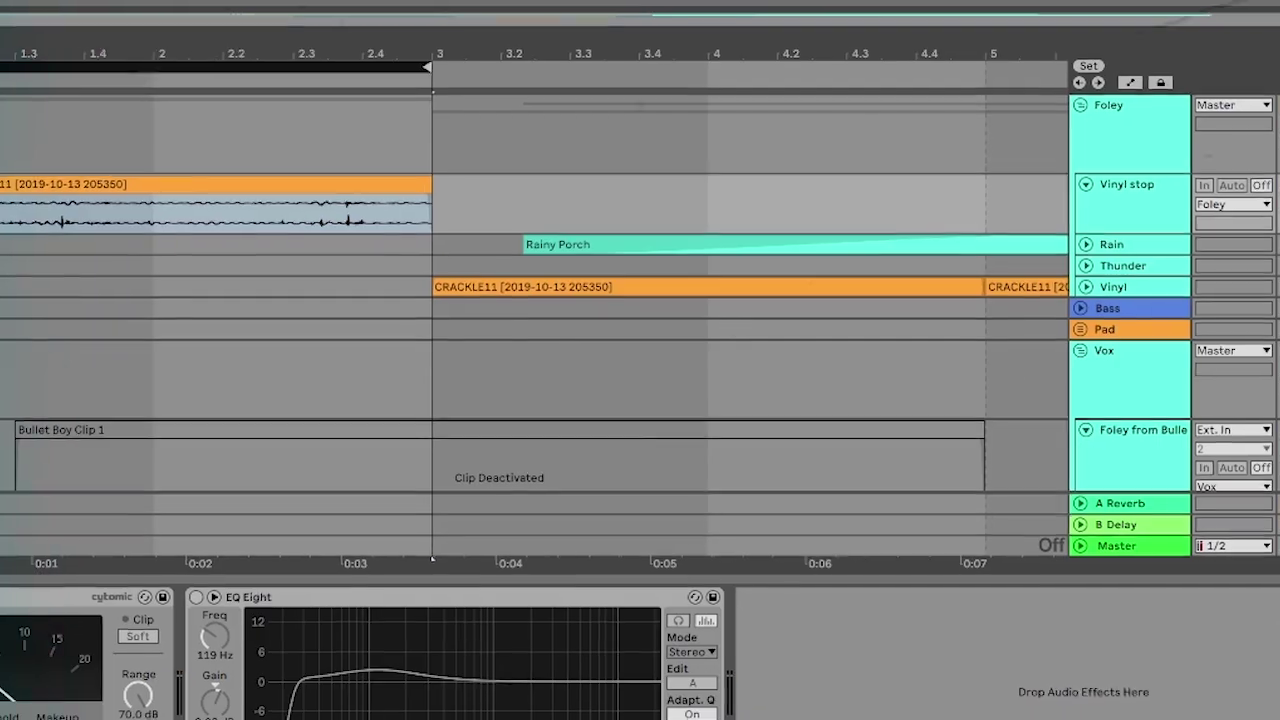
{"action": "key", "text": "minus"}
{"action": "key", "text": "minus"}
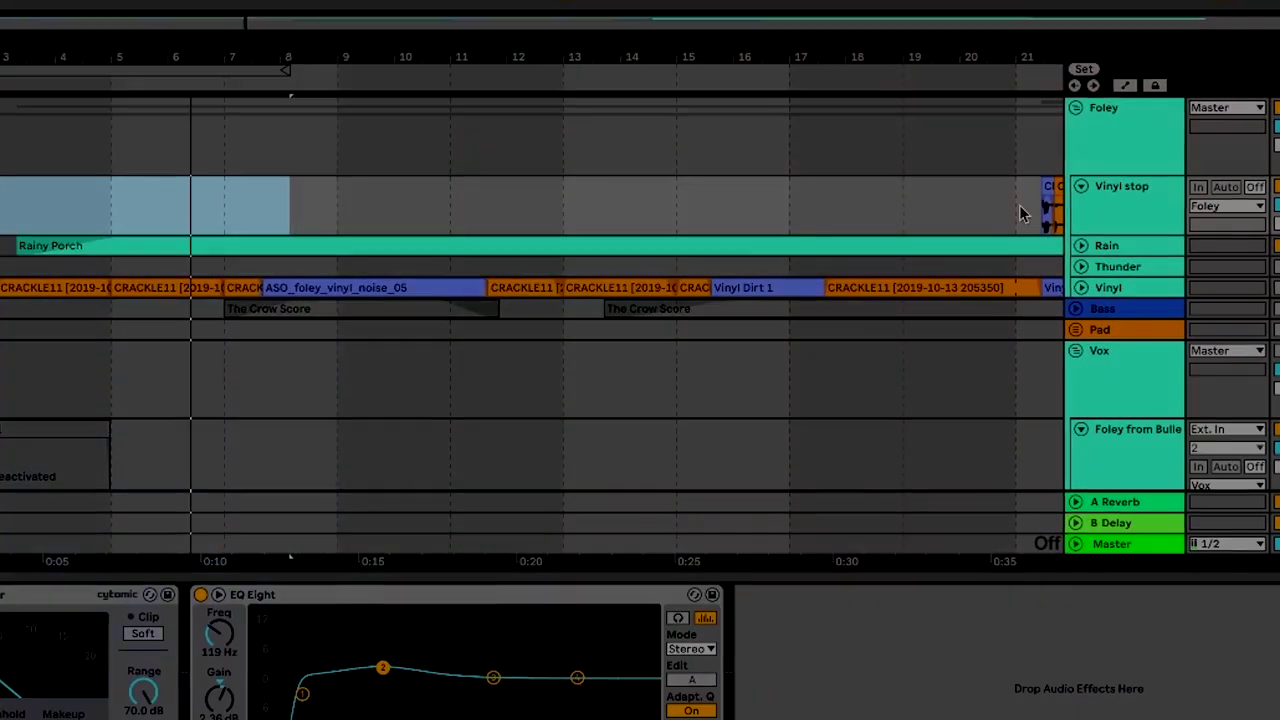
{"action": "left_click", "coordinate": [700, 246]}
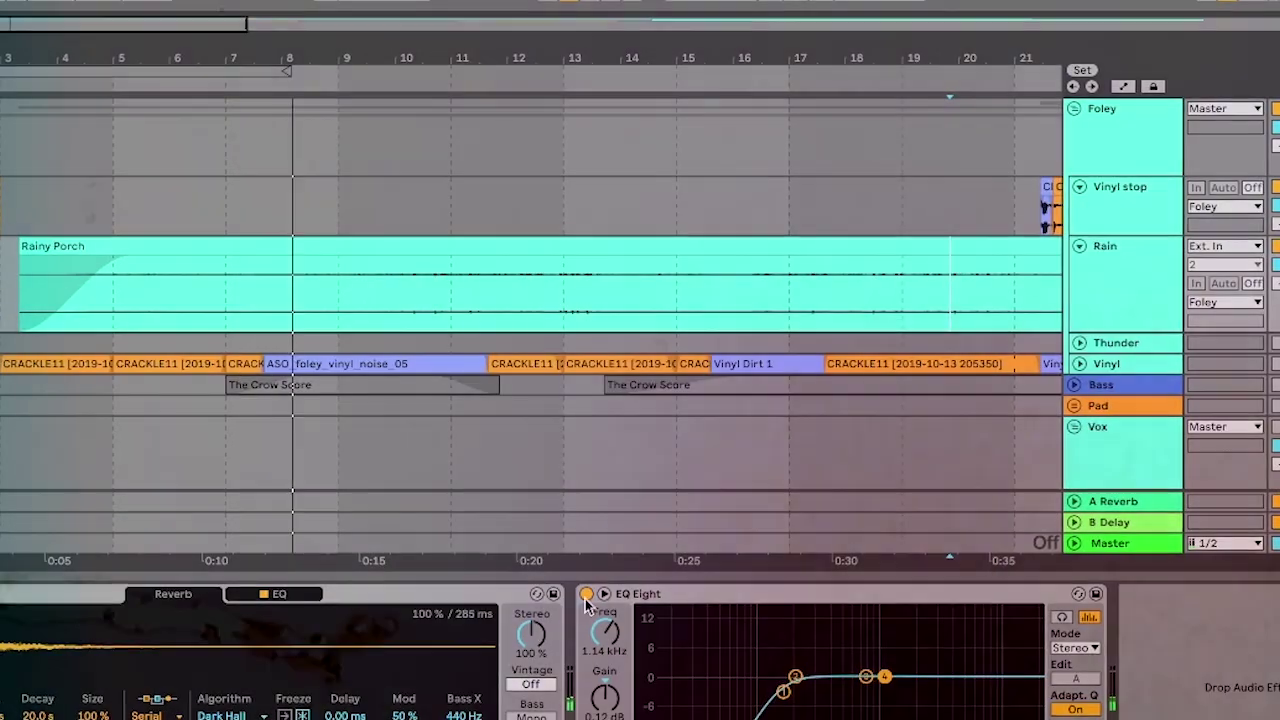
{"action": "scroll", "coordinate": [524, 260], "scroll_direction": "down", "scroll_amount": 3}
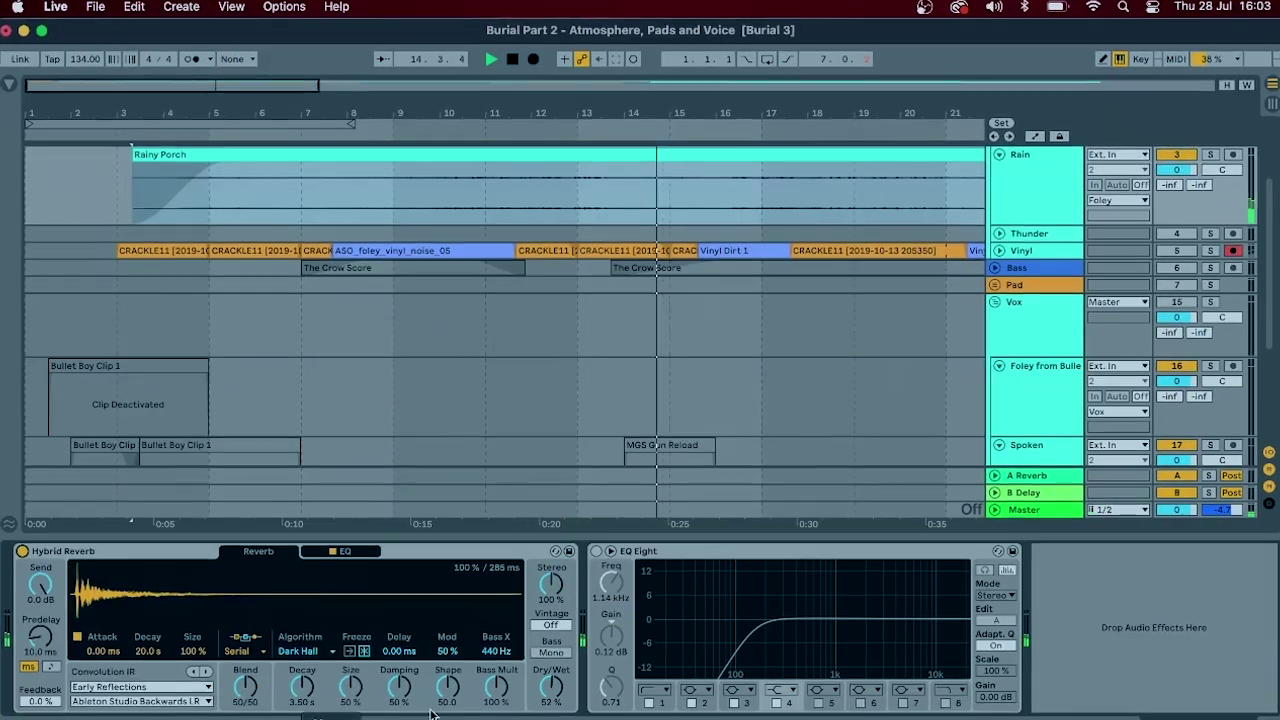
{"action": "left_click", "coordinate": [345, 549]}
{"action": "key", "text": "minus"}
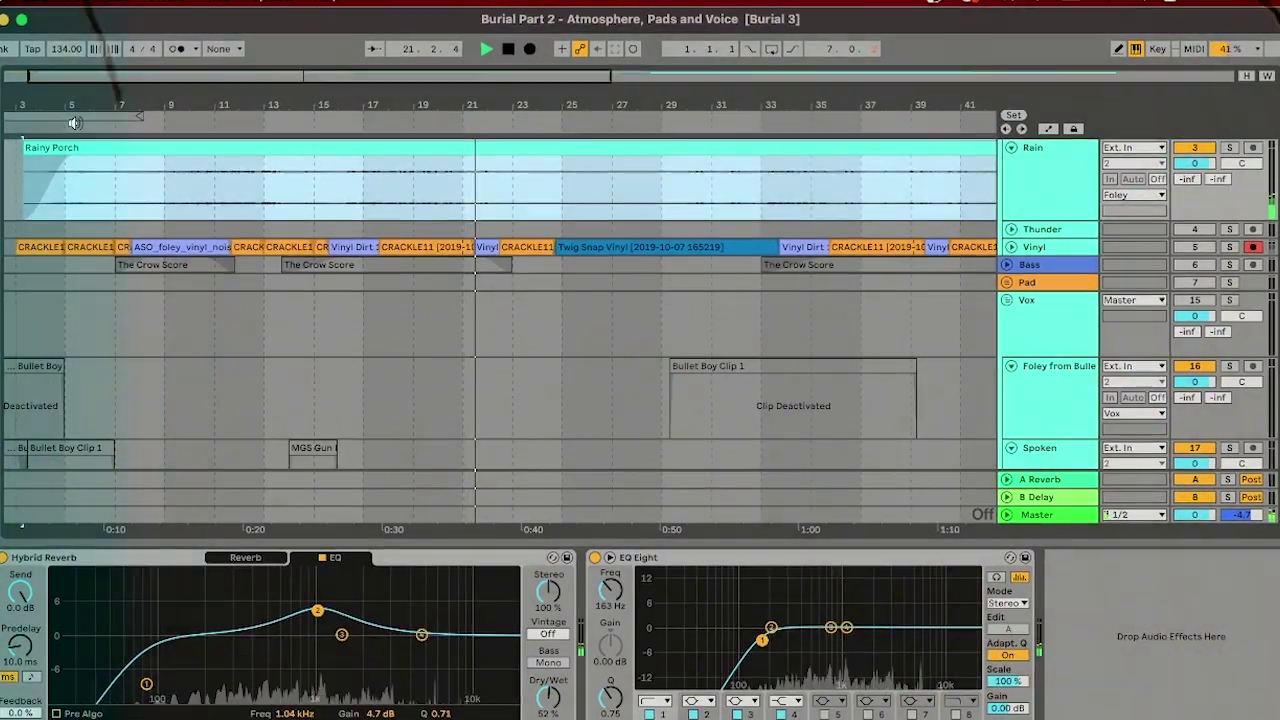
{"action": "key", "text": "plus"}
{"action": "left_click", "coordinate": [1008, 248]}
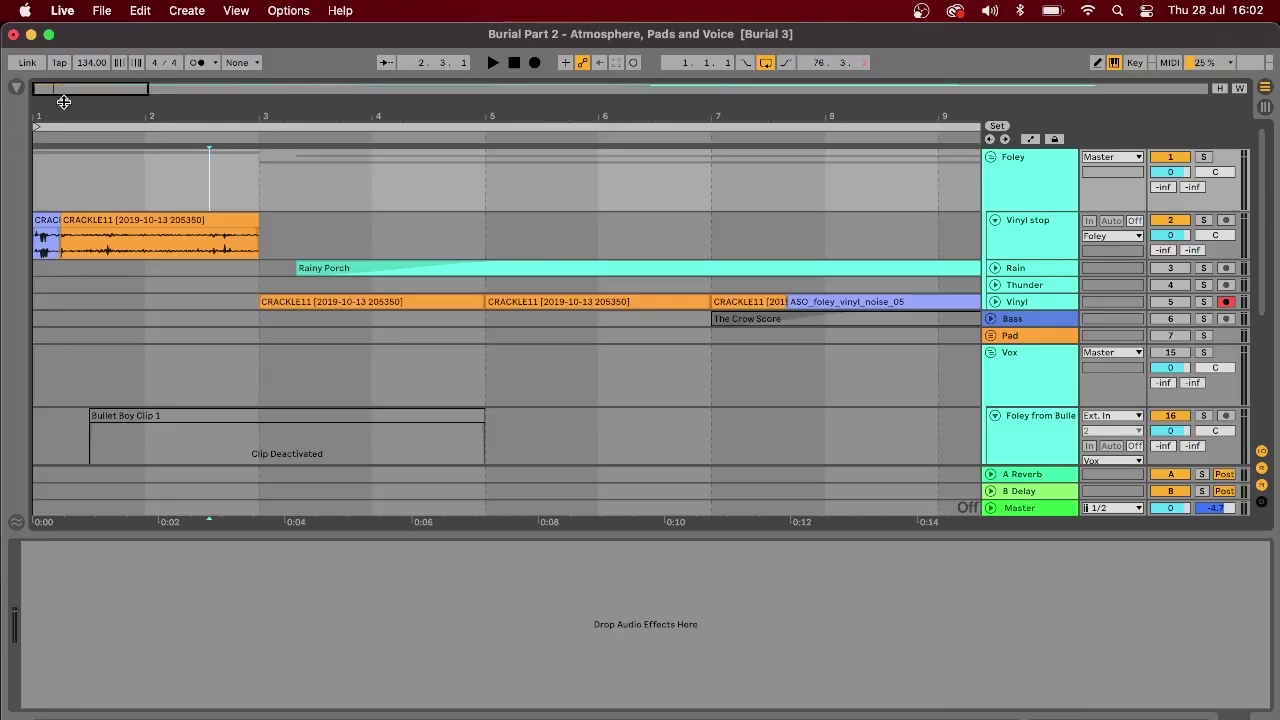
Step: Play the opening Vinyl stop section, comparing it with and without the CRACKLE12 clip, and loop the first two bars
{"action": "left_click_drag", "start_coordinate": [63, 101], "coordinate": [45, 91]}
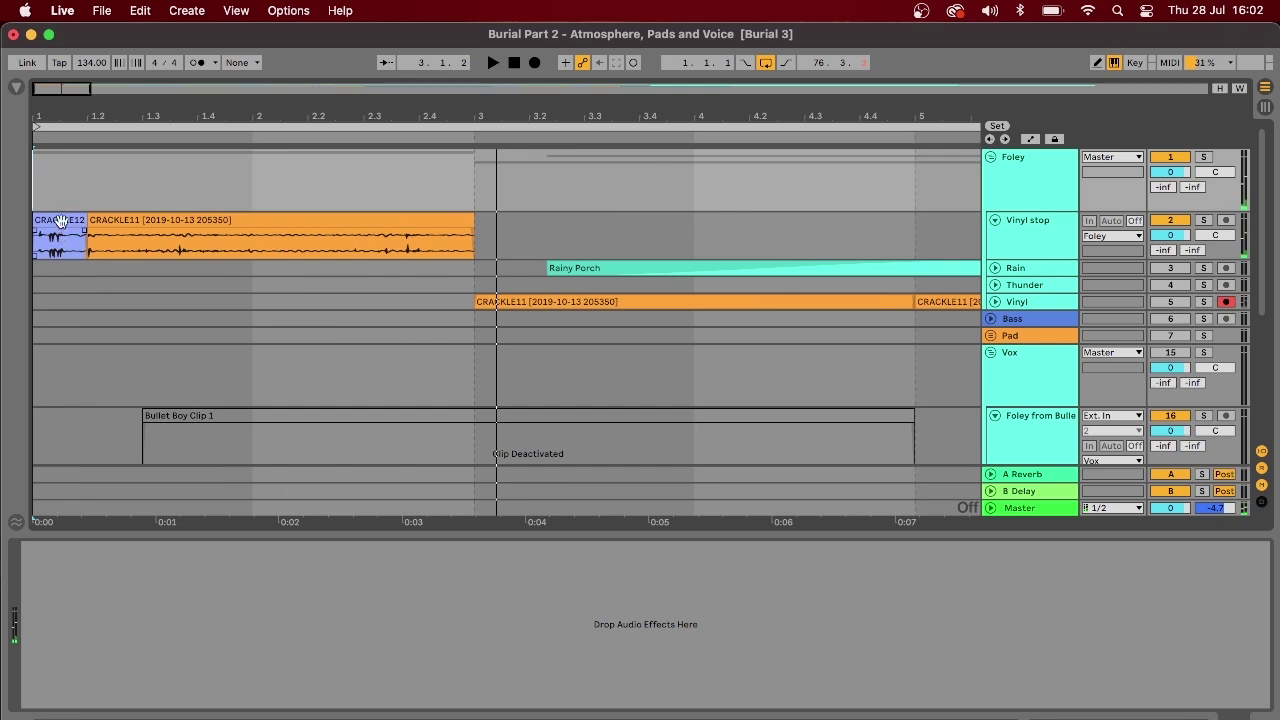
{"action": "left_click", "coordinate": [60, 220]}
{"action": "key", "text": "space"}
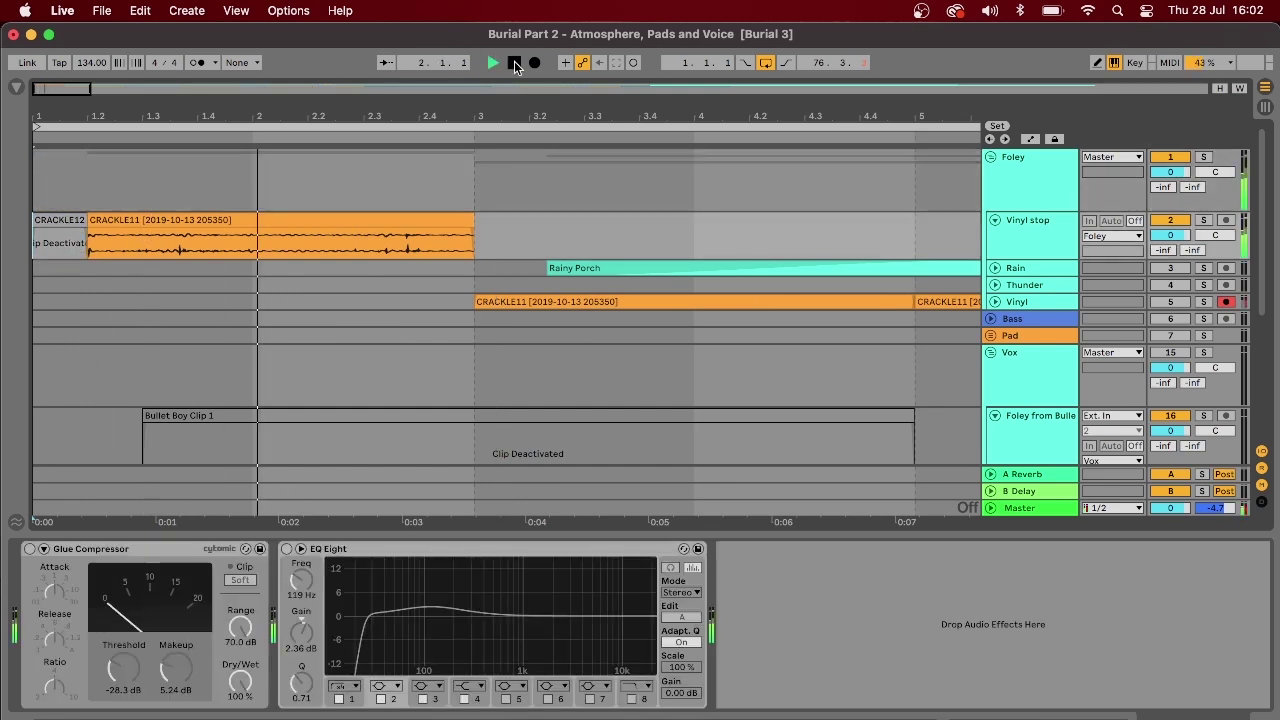
{"action": "left_click", "coordinate": [60, 220]}
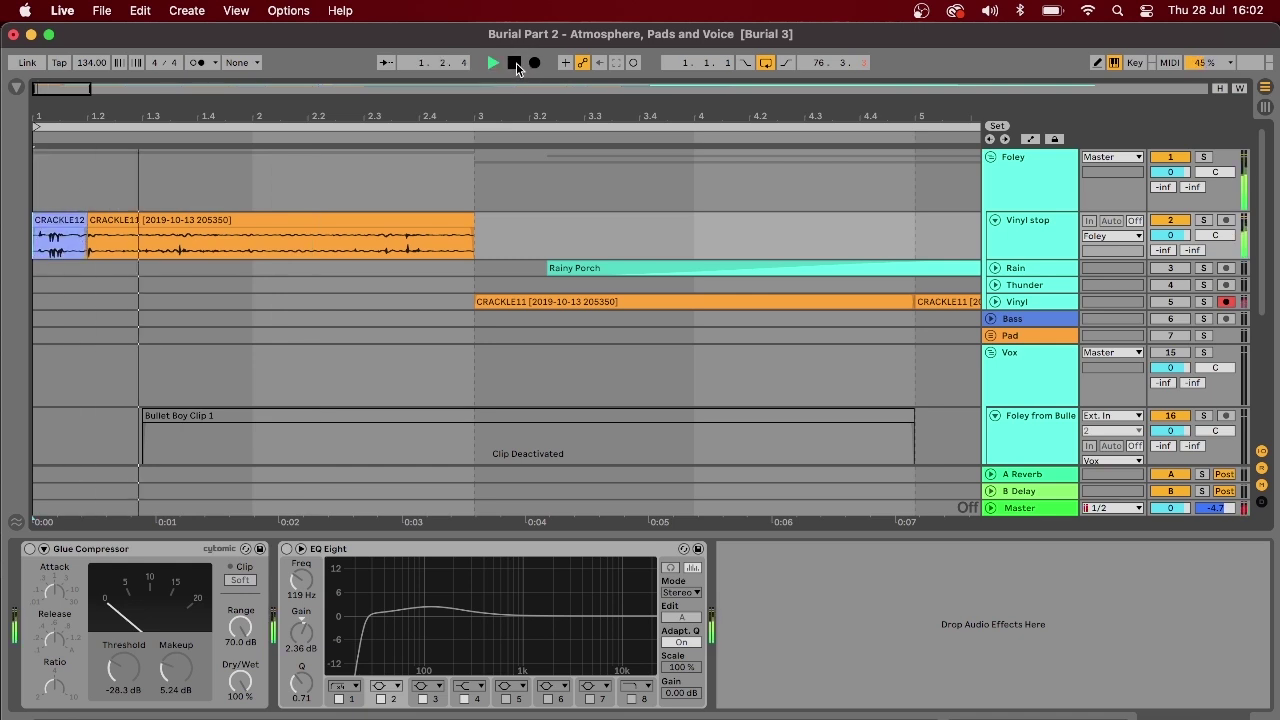
{"action": "key", "text": "super+l"}
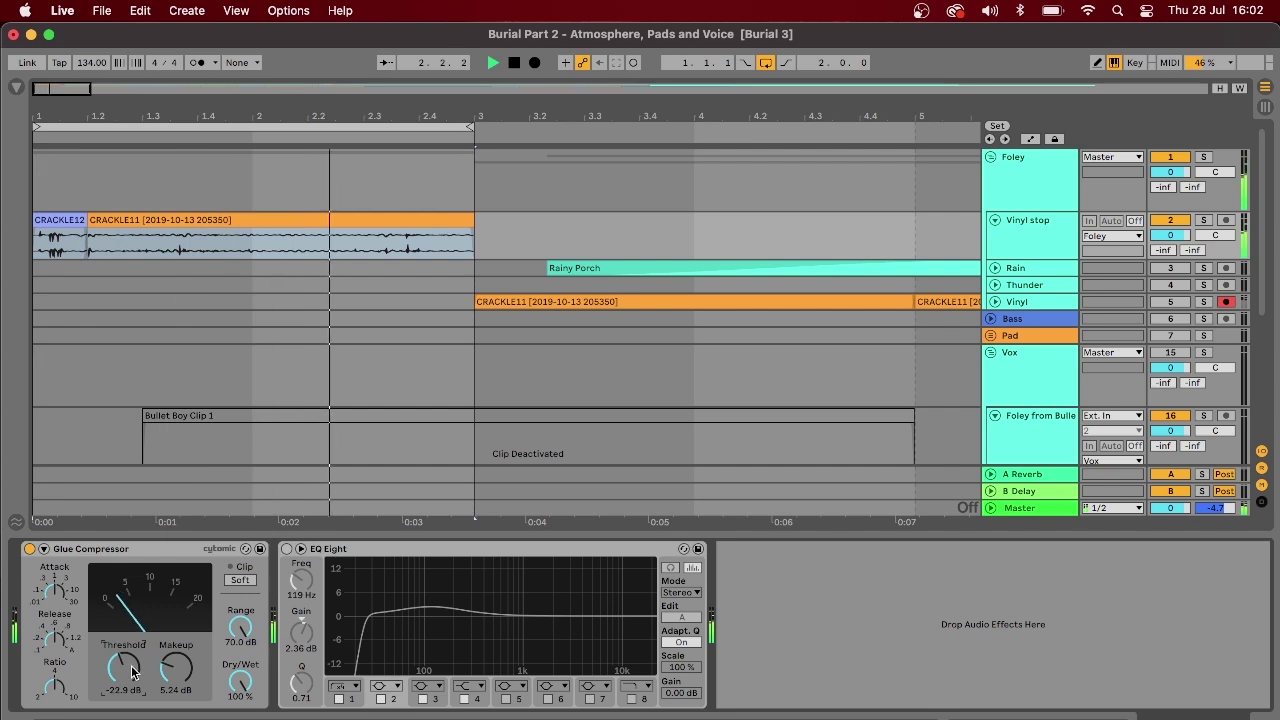
Step: Enable EQ Eight on the Vinyl stop track and Hybrid Reverb on the Rain track
{"action": "left_click", "coordinate": [286, 548]}
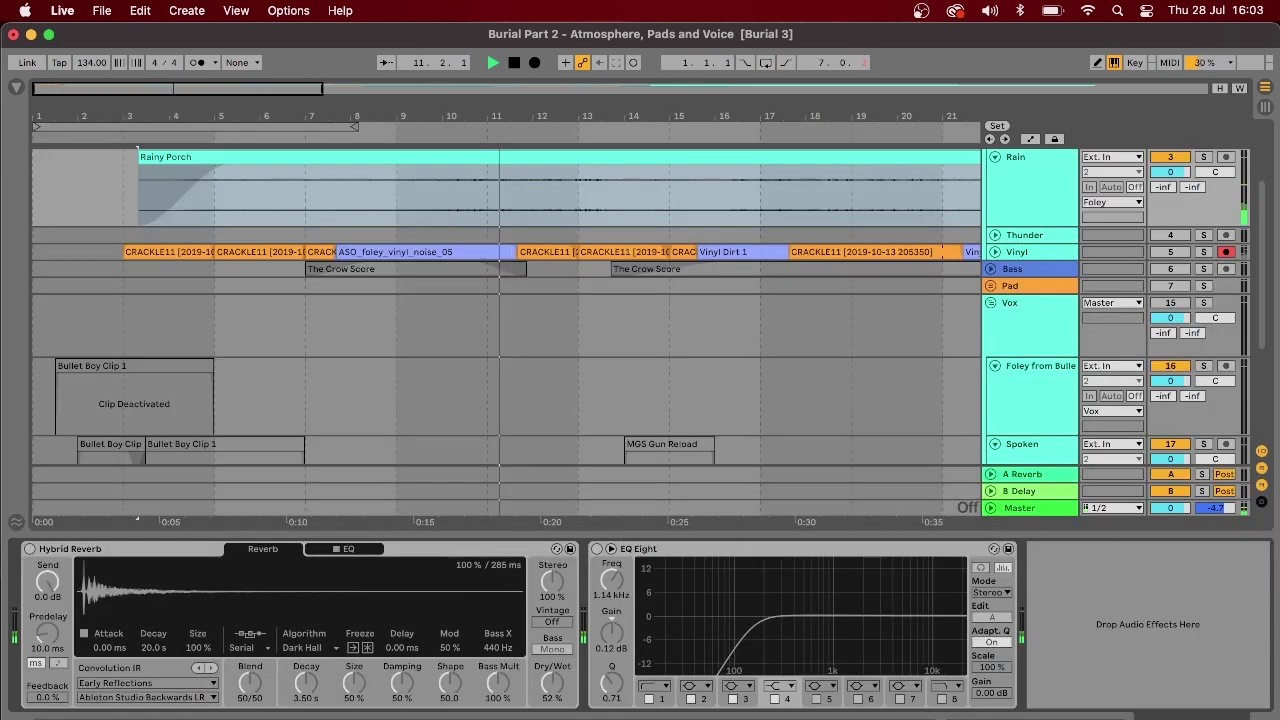
{"action": "left_click", "coordinate": [29, 548]}
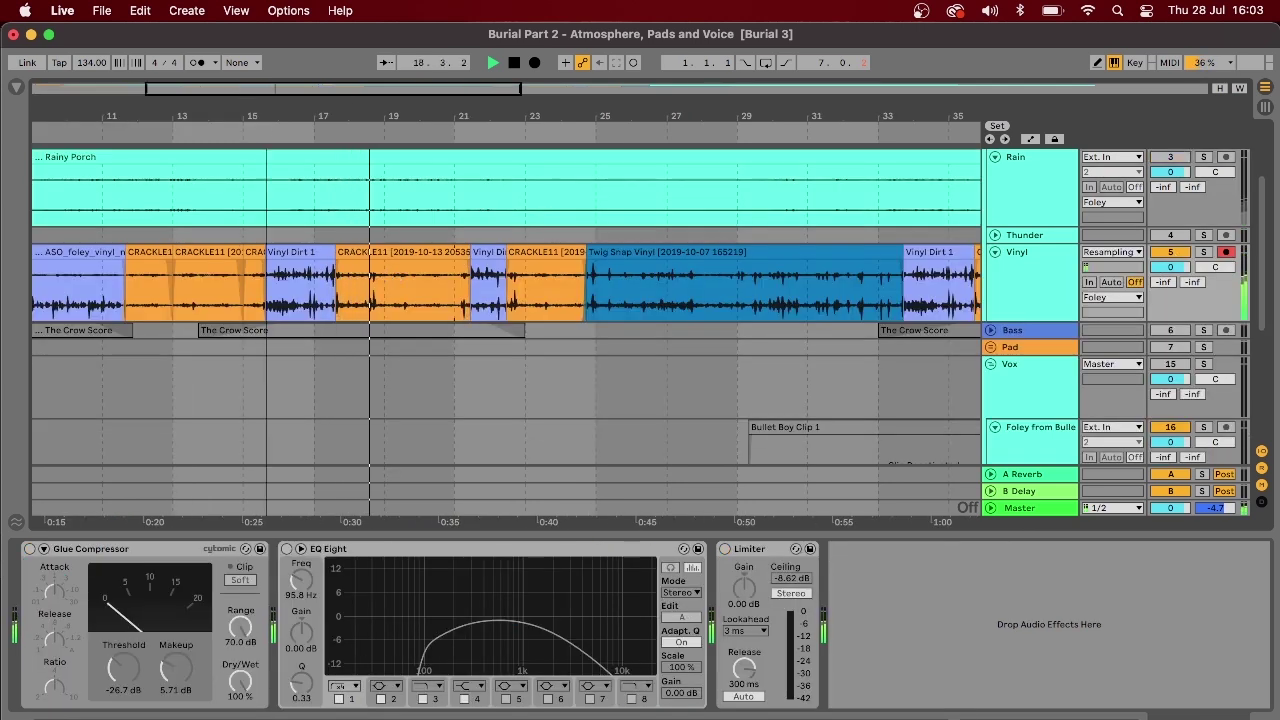
Step: Play the Vinyl track from the start of its clips with Glue Compressor, EQ Eight and Limiter enabled
{"action": "left_click_drag", "start_coordinate": [342, 96], "coordinate": [285, 98]}
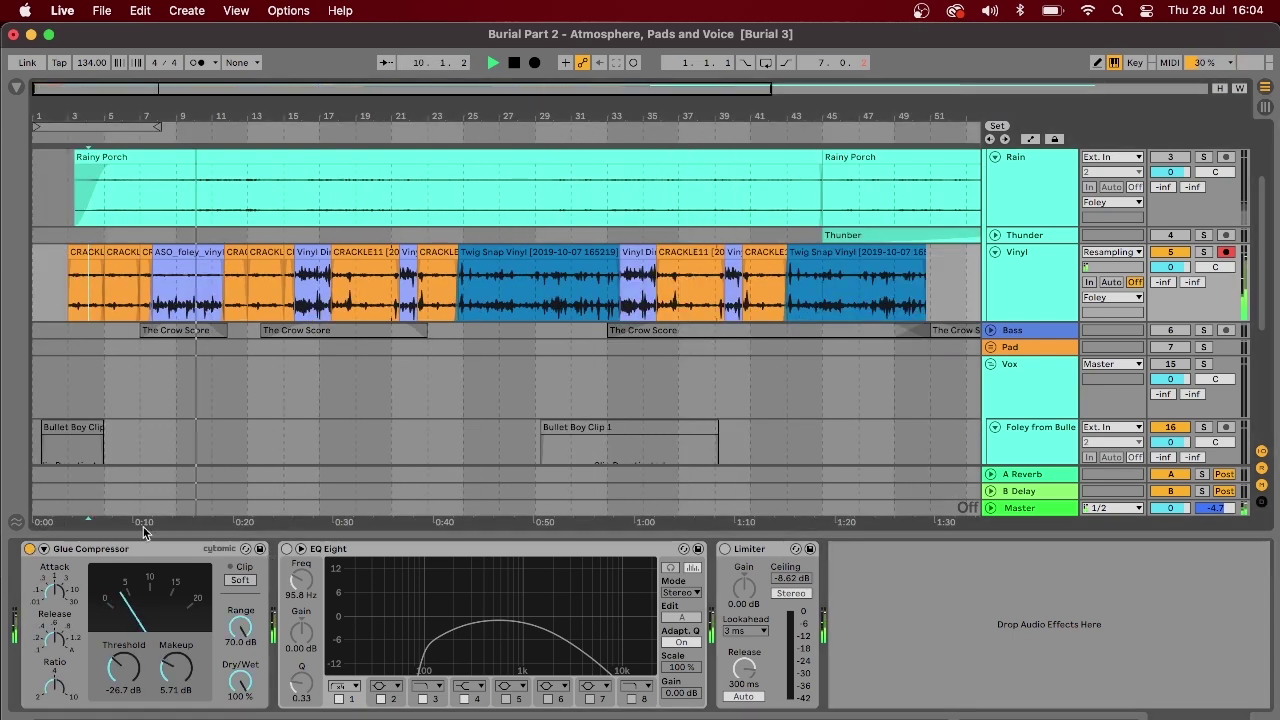
{"action": "left_click", "coordinate": [288, 550]}
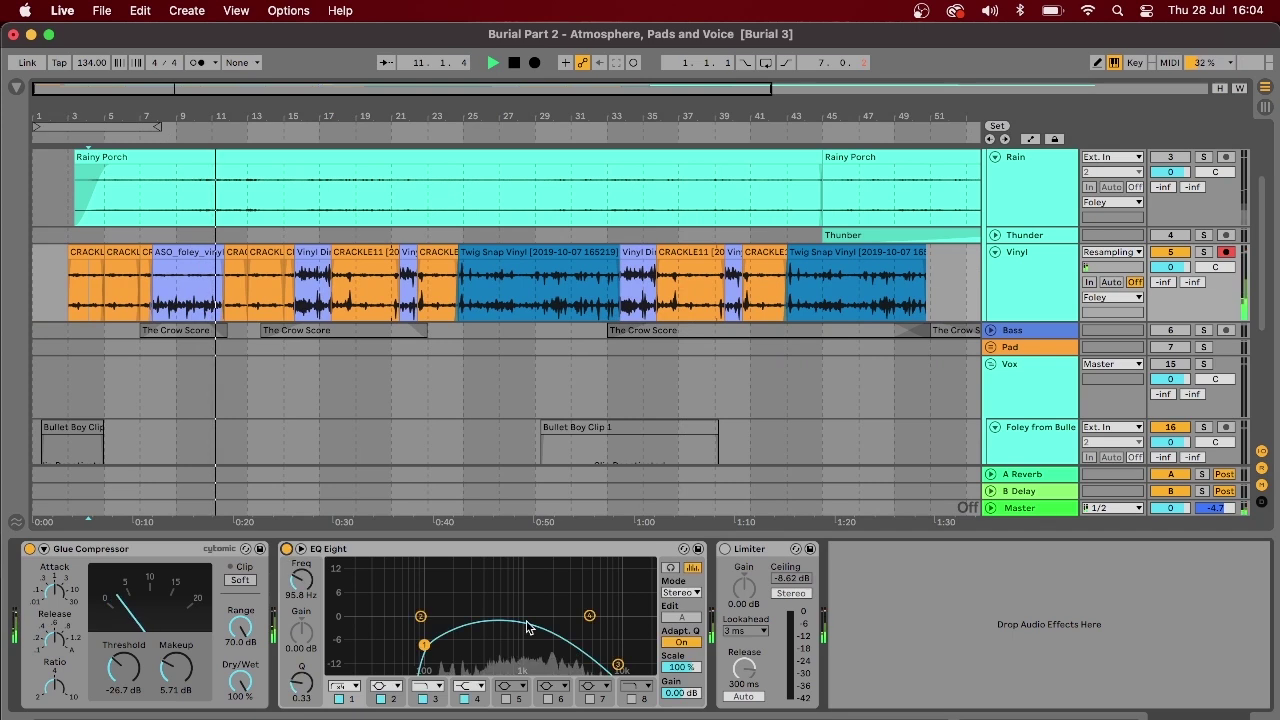
{"action": "left_click", "coordinate": [727, 549]}
Step: Enable Hybrid Reverb and EQ Eight on the Thunder track during playback of its clip
{"action": "scroll", "coordinate": [1268, 215], "scroll_direction": "up", "scroll_amount": 2}
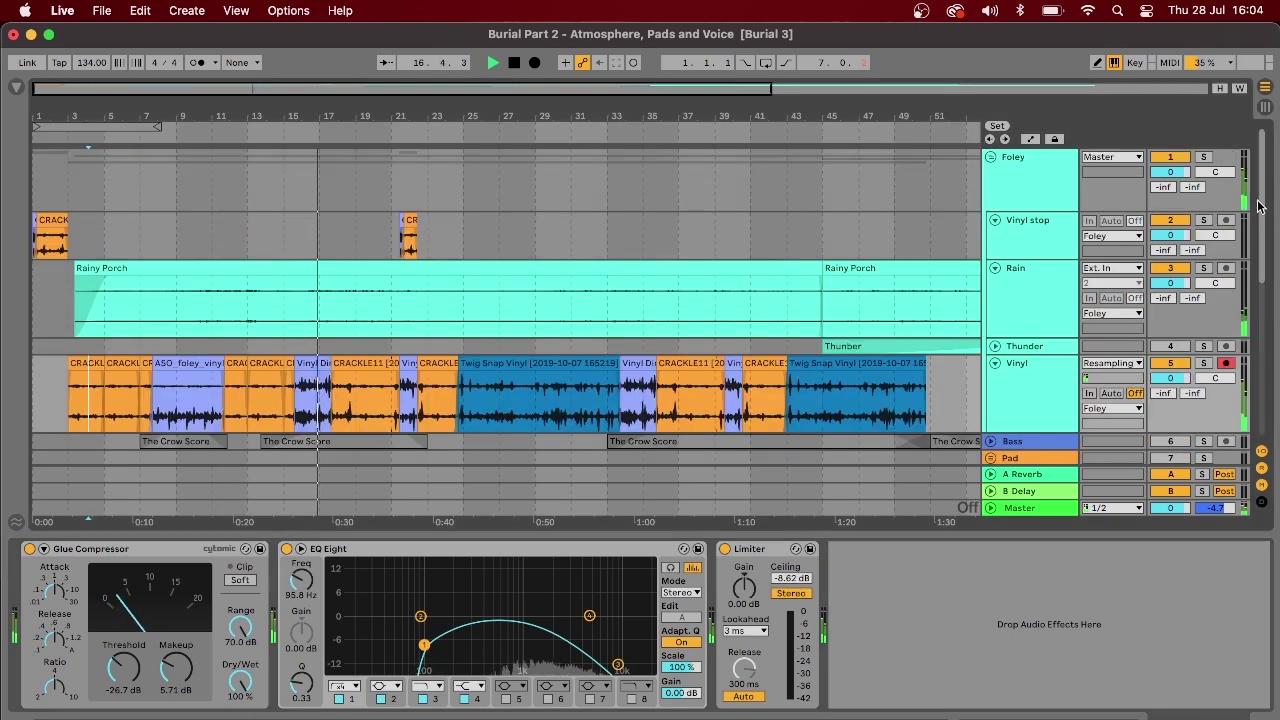
{"action": "scroll", "coordinate": [1260, 250], "scroll_direction": "down", "scroll_amount": 3}
{"action": "scroll", "coordinate": [1258, 258], "scroll_direction": "up", "scroll_amount": 3}
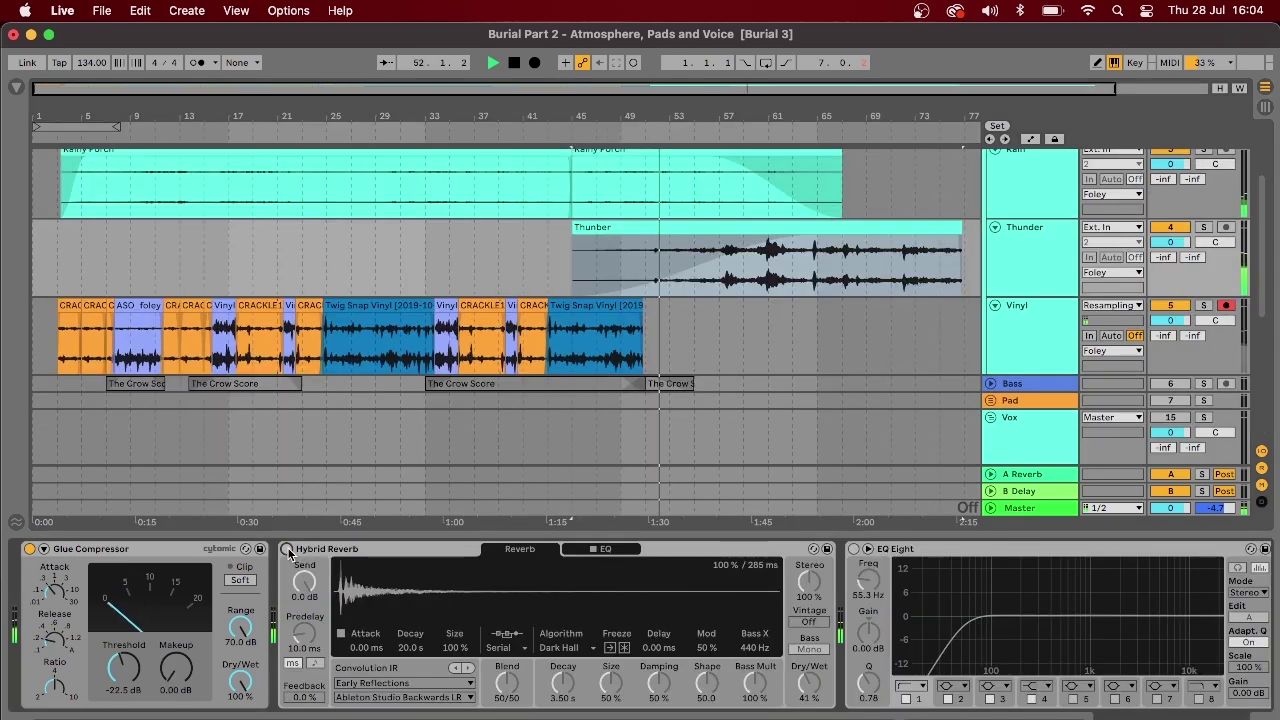
{"action": "left_click", "coordinate": [287, 549]}
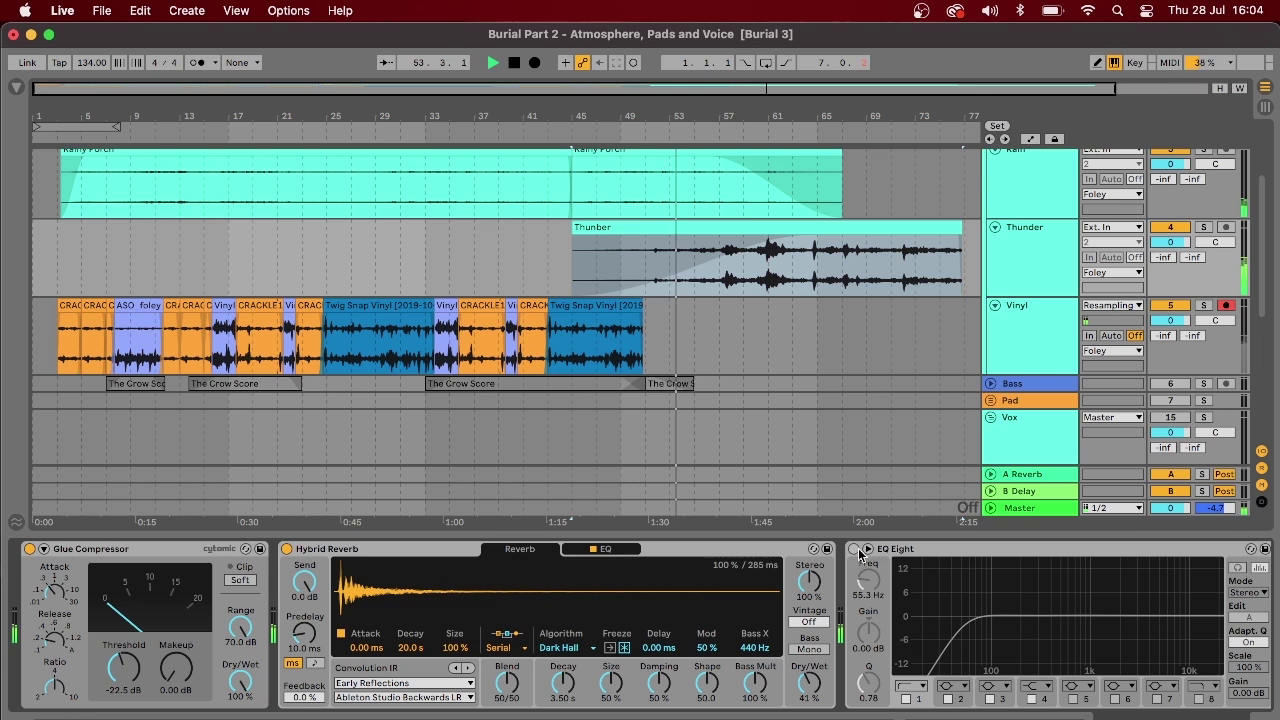
{"action": "left_click", "coordinate": [855, 549]}
Step: Set Thunder's EQ Eight to M/S mode and give side band 3 a steep low cut at a higher frequency
{"action": "left_click", "coordinate": [1247, 592]}
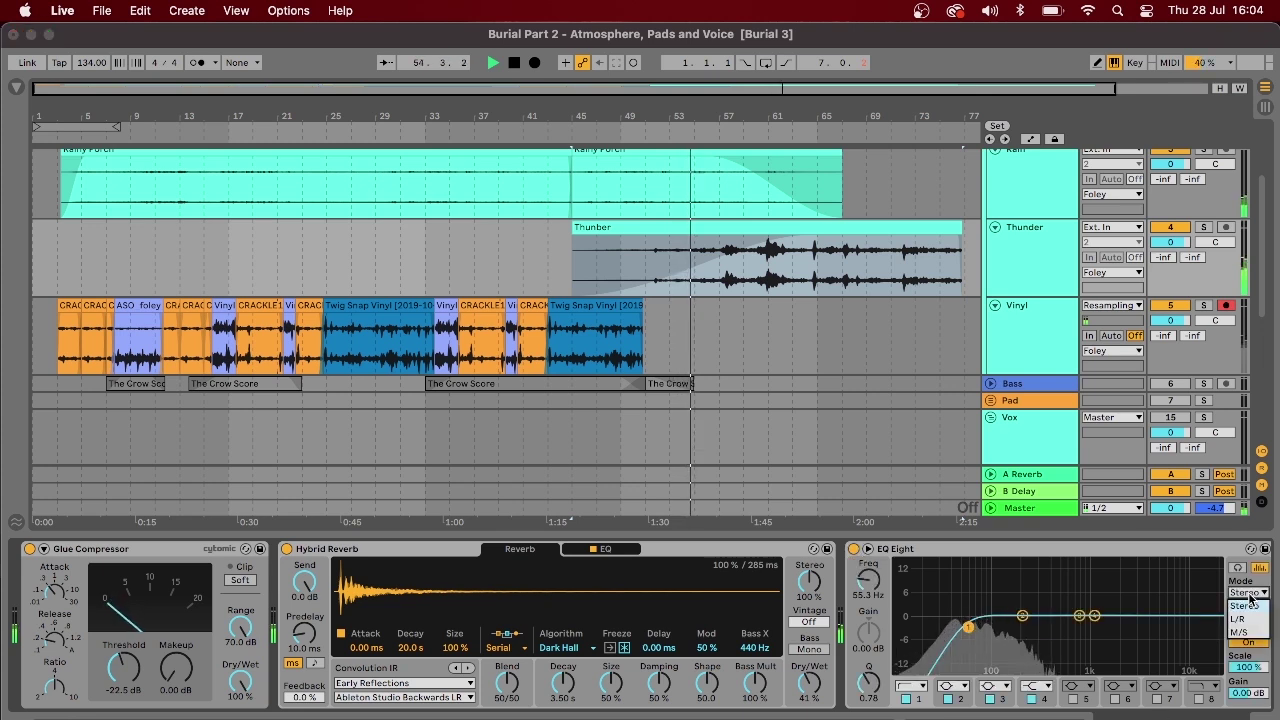
{"action": "left_click", "coordinate": [1239, 632]}
{"action": "left_click", "coordinate": [1247, 617]}
{"action": "left_click", "coordinate": [1002, 686]}
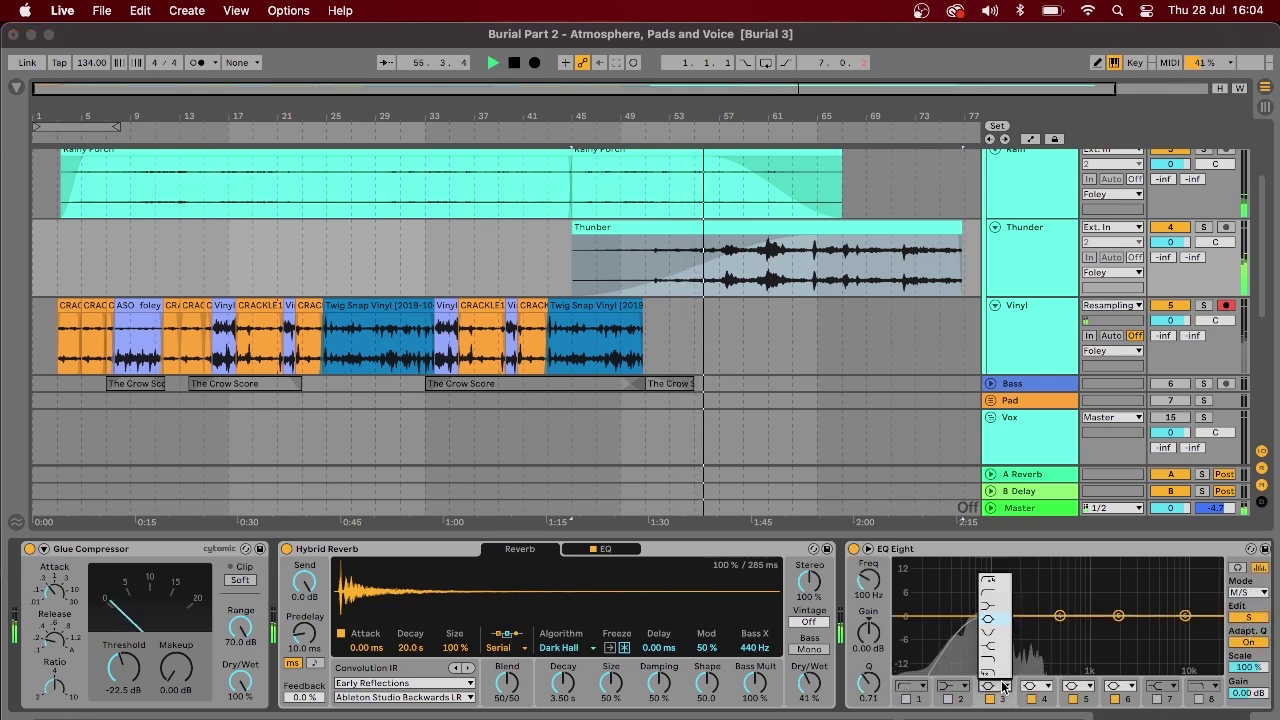
{"action": "left_click", "coordinate": [988, 580]}
{"action": "left_click_drag", "start_coordinate": [992, 616], "coordinate": [1079, 615]}
{"action": "left_click", "coordinate": [1247, 617]}
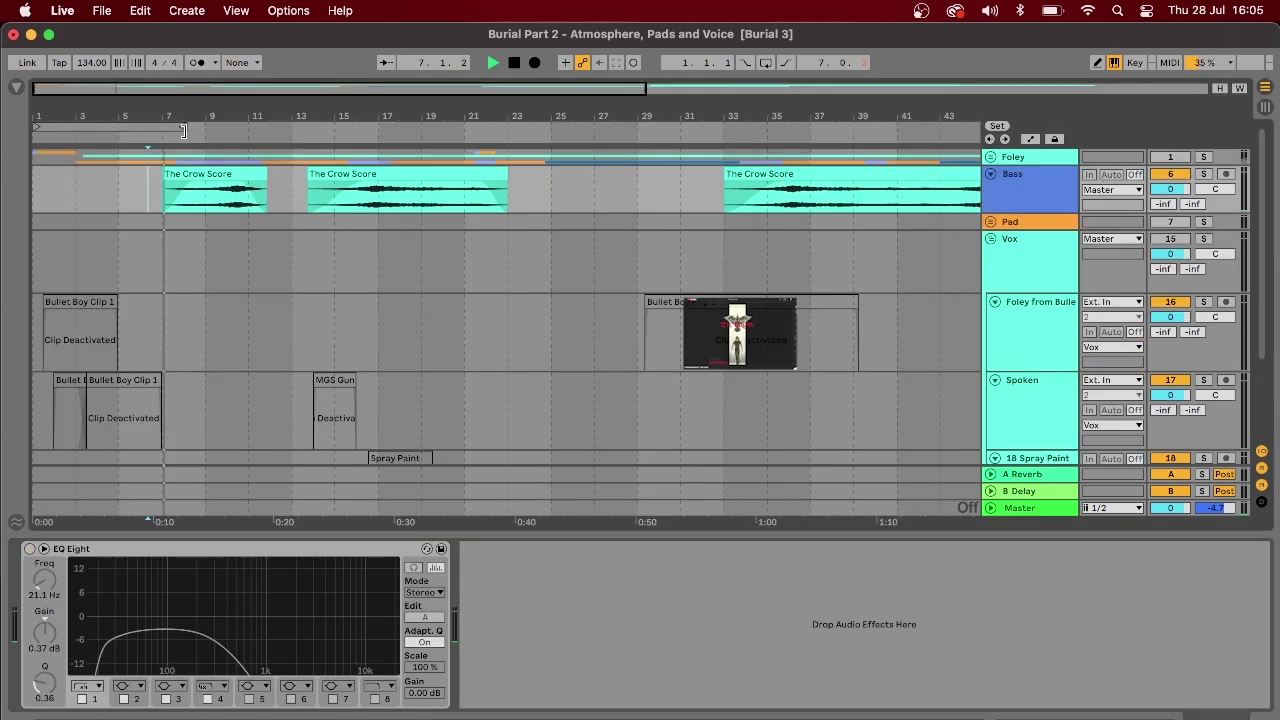
Step: Play The Crow Score clip on the Bass track and enable the track's EQ Eight
{"action": "scroll", "coordinate": [281, 84], "scroll_direction": "up", "scroll_amount": 3}
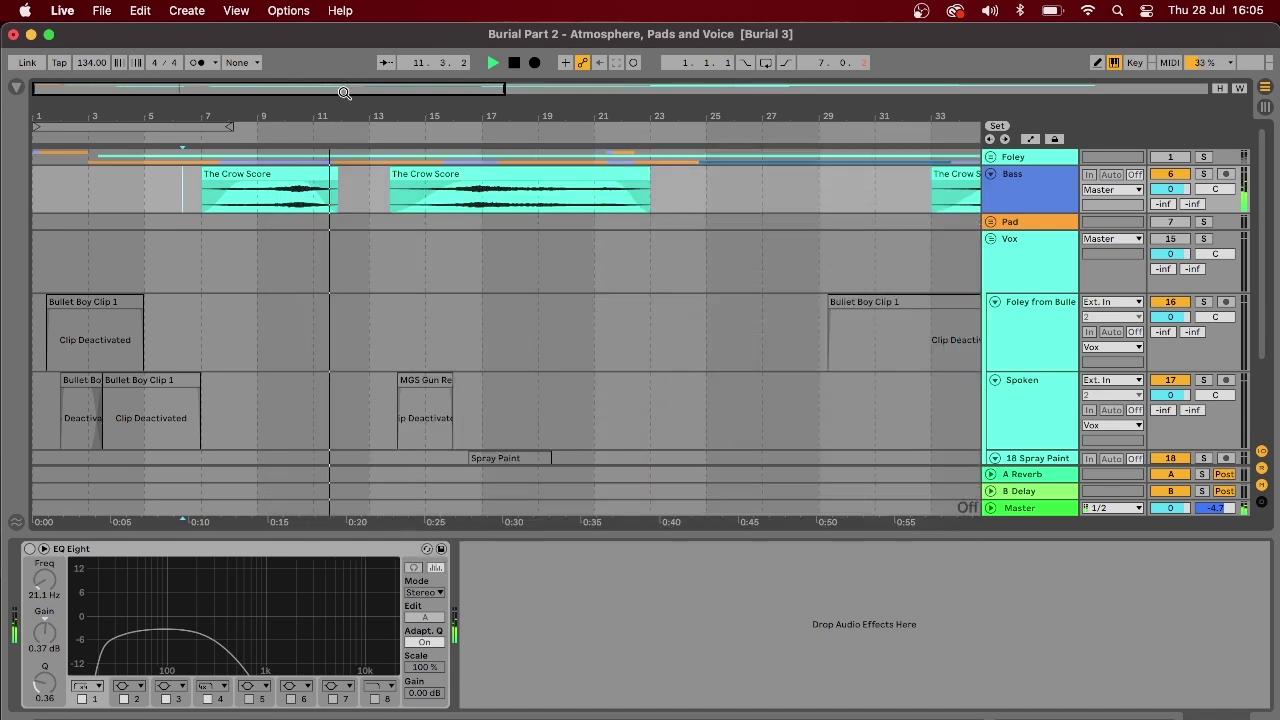
{"action": "left_click", "coordinate": [30, 549]}
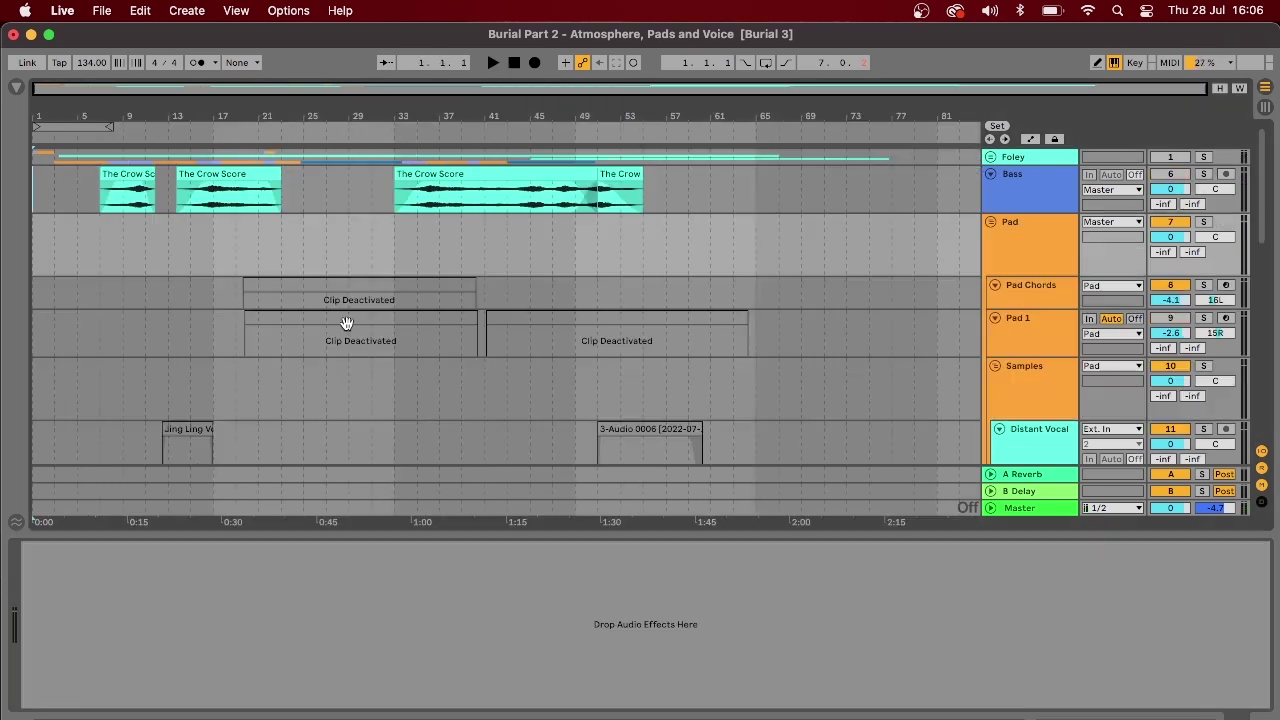
Step: Activate the Pad Chords clip and audition the JUNO-106's PD Warmer Pad patch
{"action": "left_click", "coordinate": [363, 290]}
{"action": "key", "text": "0"}
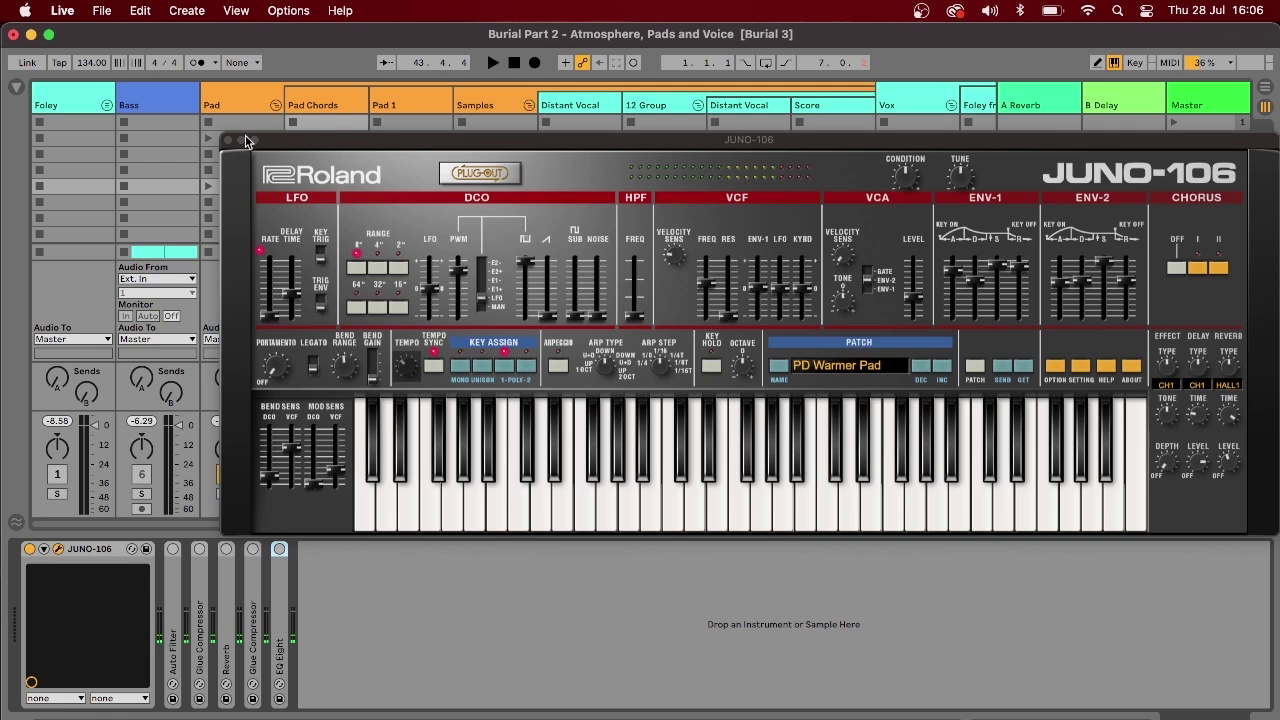
{"action": "left_click", "coordinate": [467, 449]}
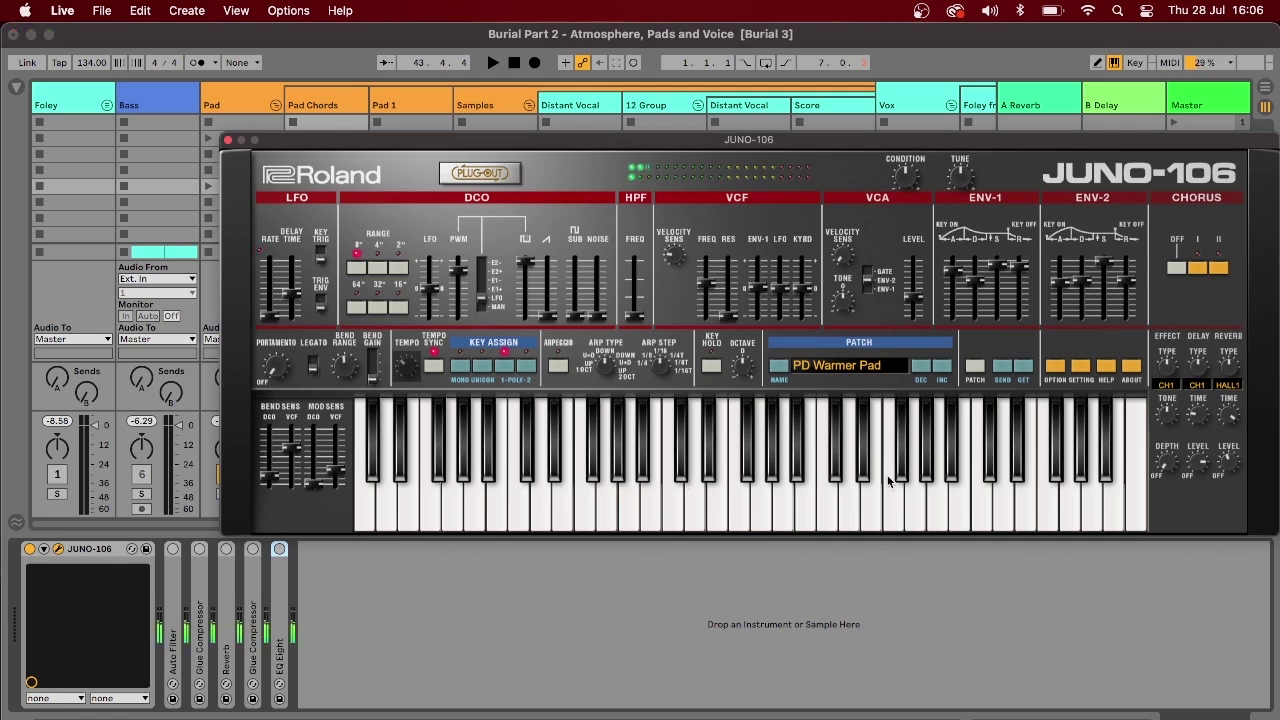
{"action": "left_click", "coordinate": [228, 141]}
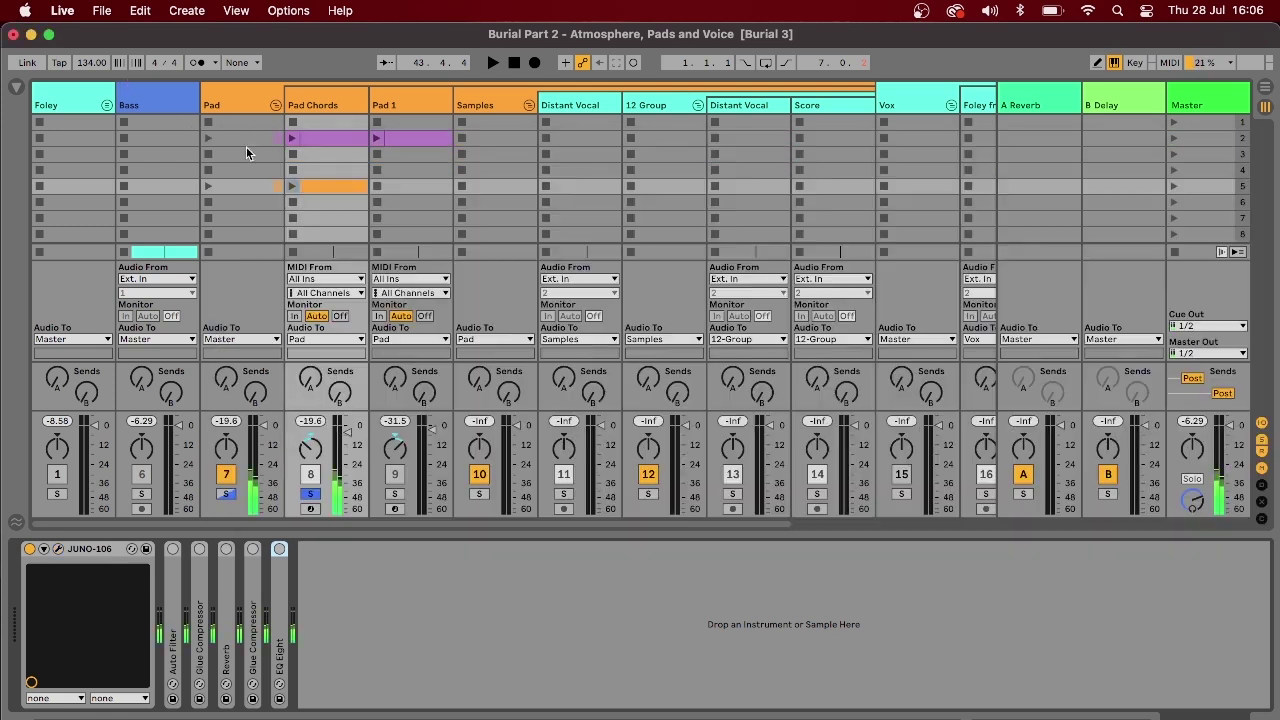
Step: In the new Pad Chords clip, extend the D#3, F#3 and A#3 chord to fill the first beat
{"action": "double_click", "coordinate": [377, 203]}
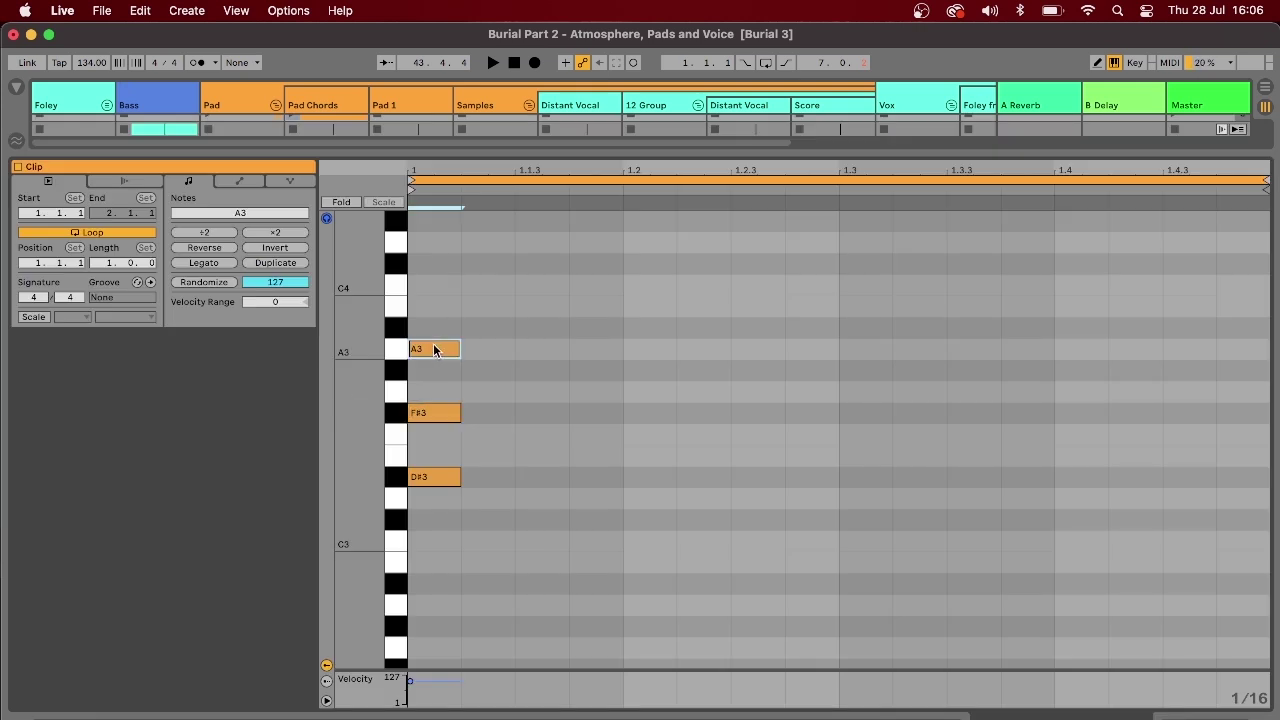
{"action": "left_click_drag", "start_coordinate": [489, 268], "coordinate": [437, 514]}
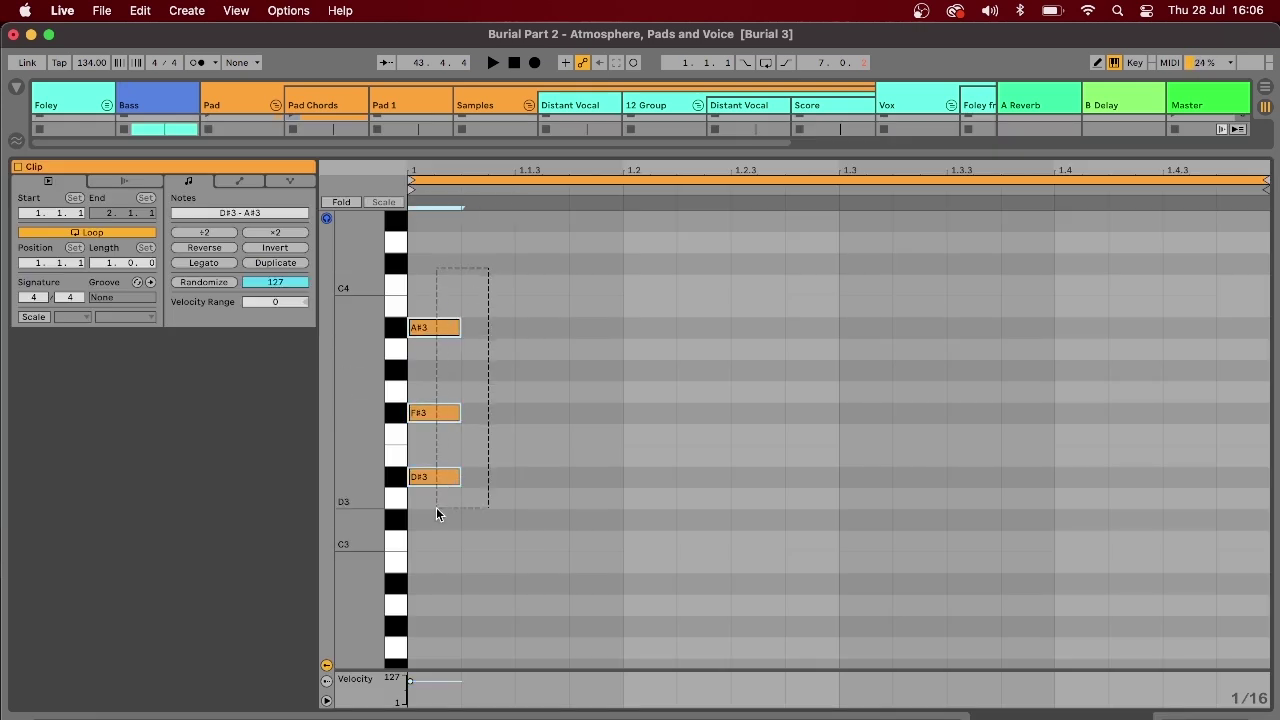
{"action": "left_click_drag", "start_coordinate": [459, 327], "coordinate": [623, 327]}
Step: Duplicate the chord to beat 2 and rework its notes into C#3, F3, G#3 and A#3
{"action": "key", "text": "super+d"}
{"action": "left_click", "coordinate": [691, 478]}
{"action": "key", "text": "Down"}
{"action": "key", "text": "Down"}
{"action": "left_click", "coordinate": [683, 404]}
{"action": "key", "text": "Down"}
{"action": "key", "text": "Down"}
{"action": "key", "text": "Up"}
{"action": "double_click", "coordinate": [656, 350]}
{"action": "left_click_drag", "start_coordinate": [673, 378], "coordinate": [838, 370]}
Step: Paste the opening chord at beat 3, transpose it down so its lowest note is G#2, and duplicate it slightly higher at beat 4
{"action": "left_click", "coordinate": [843, 408]}
{"action": "key", "text": "super+v"}
{"action": "key", "text": "Down"}
{"action": "key", "text": "Down"}
{"action": "key", "text": "Down"}
{"action": "key", "text": "Down"}
{"action": "key", "text": "Down"}
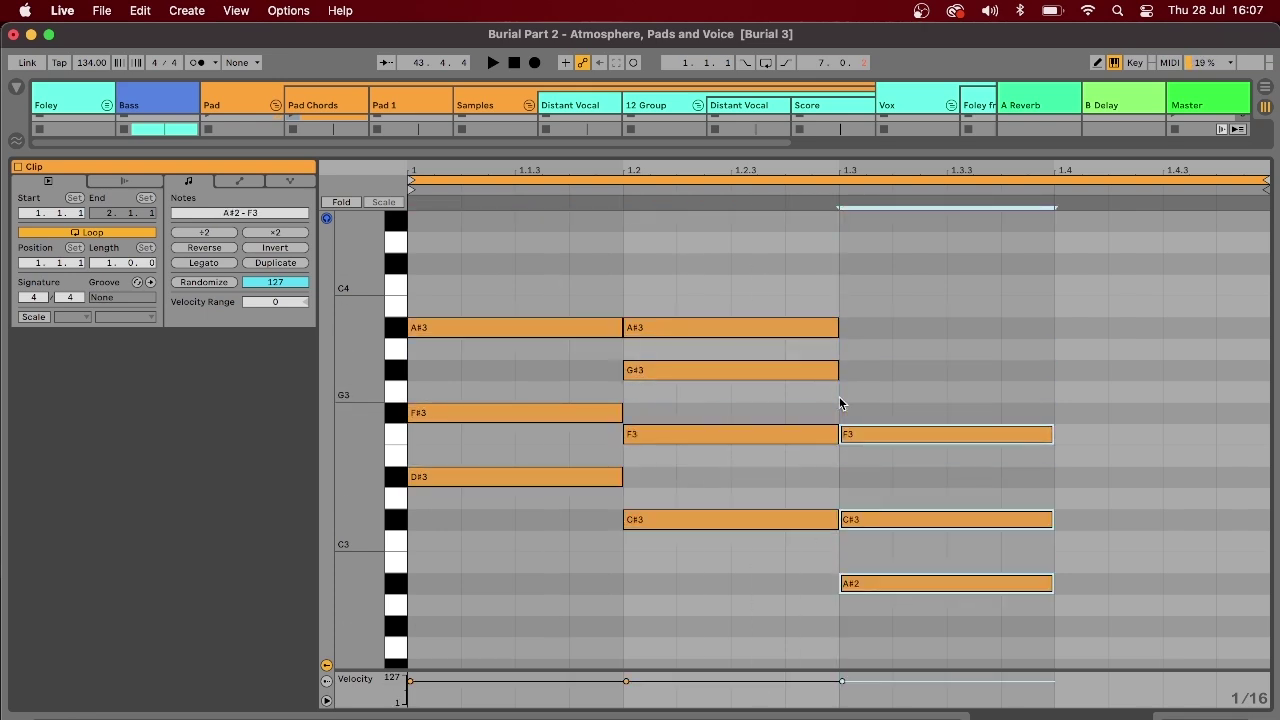
{"action": "key", "text": "Down"}
{"action": "key", "text": "Down"}
{"action": "key", "text": "super+d"}
{"action": "key", "text": "Up"}
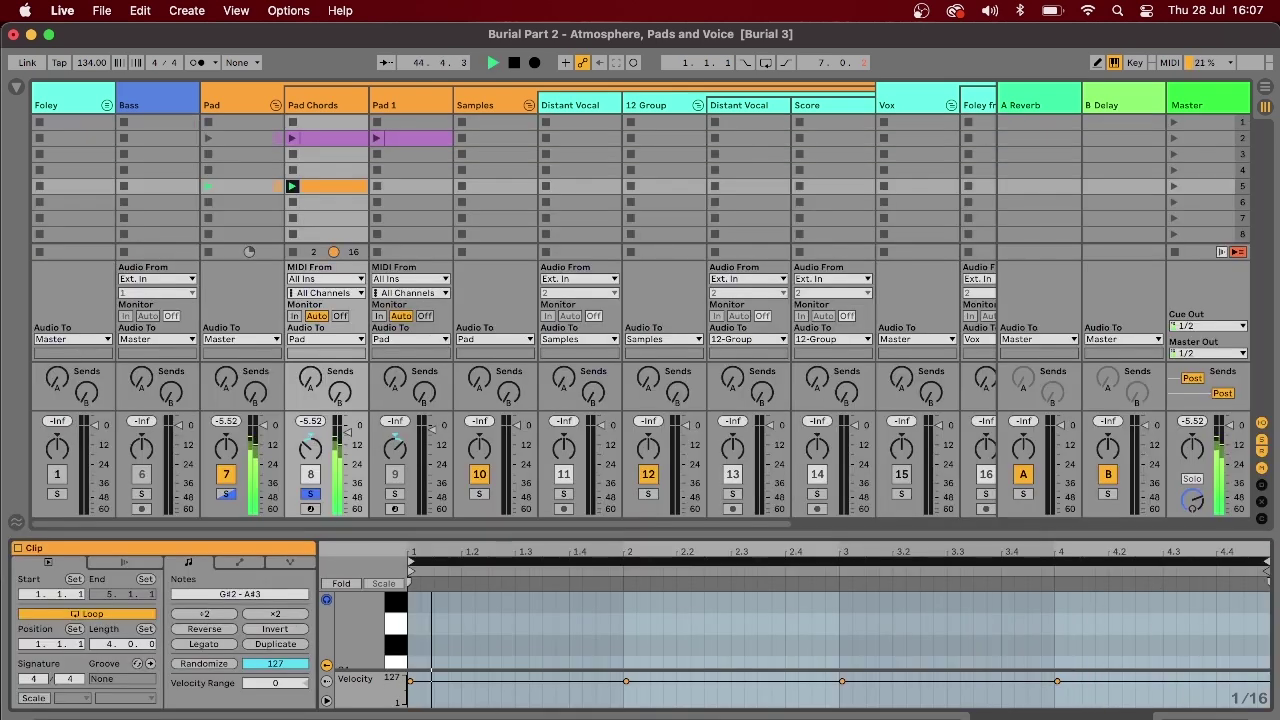
Step: Expand and enable the Auto Filter and the first Glue Compressor on the Pad Chords track
{"action": "left_click", "coordinate": [1208, 716]}
{"action": "double_click", "coordinate": [171, 595]}
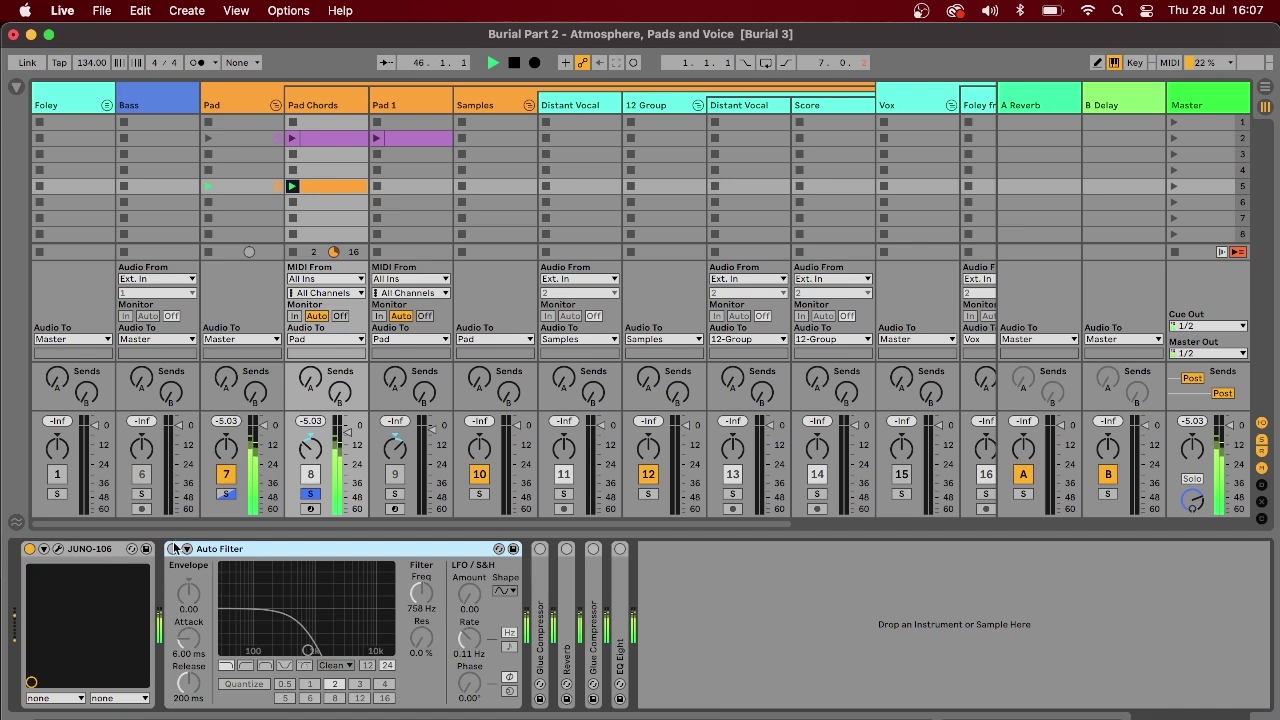
{"action": "left_click", "coordinate": [172, 548]}
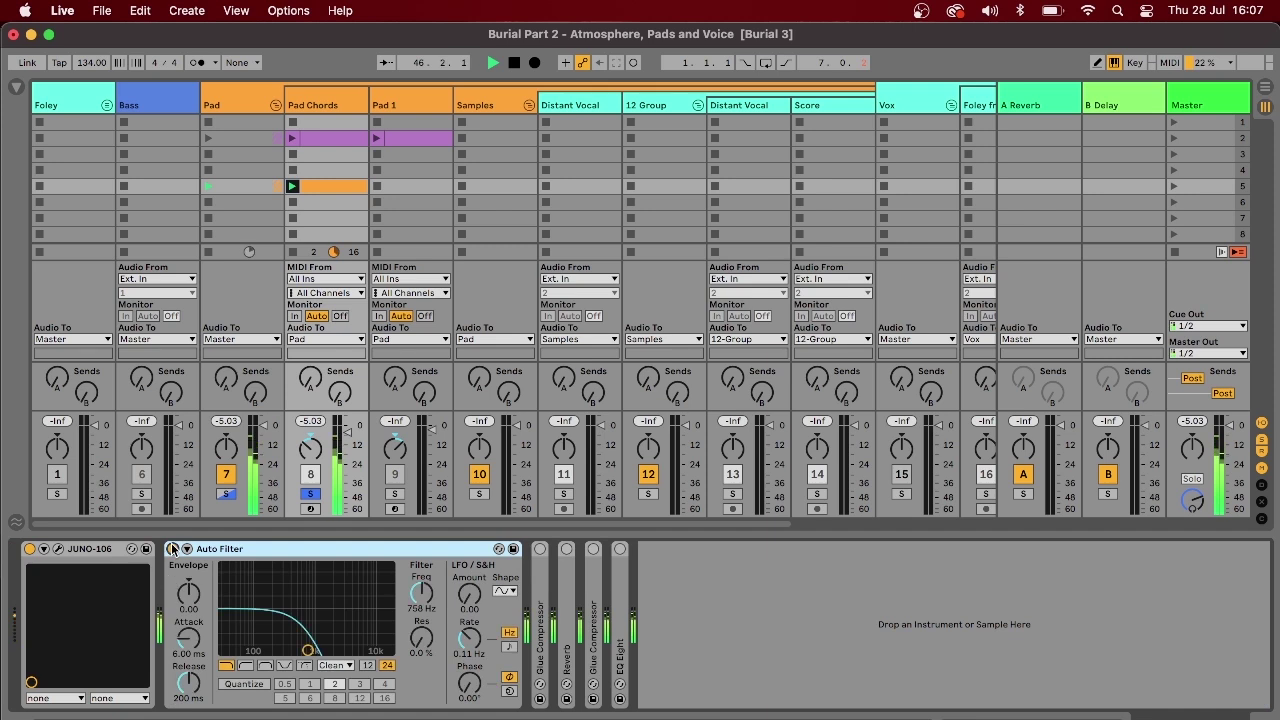
{"action": "double_click", "coordinate": [537, 611]}
{"action": "left_click", "coordinate": [539, 549]}
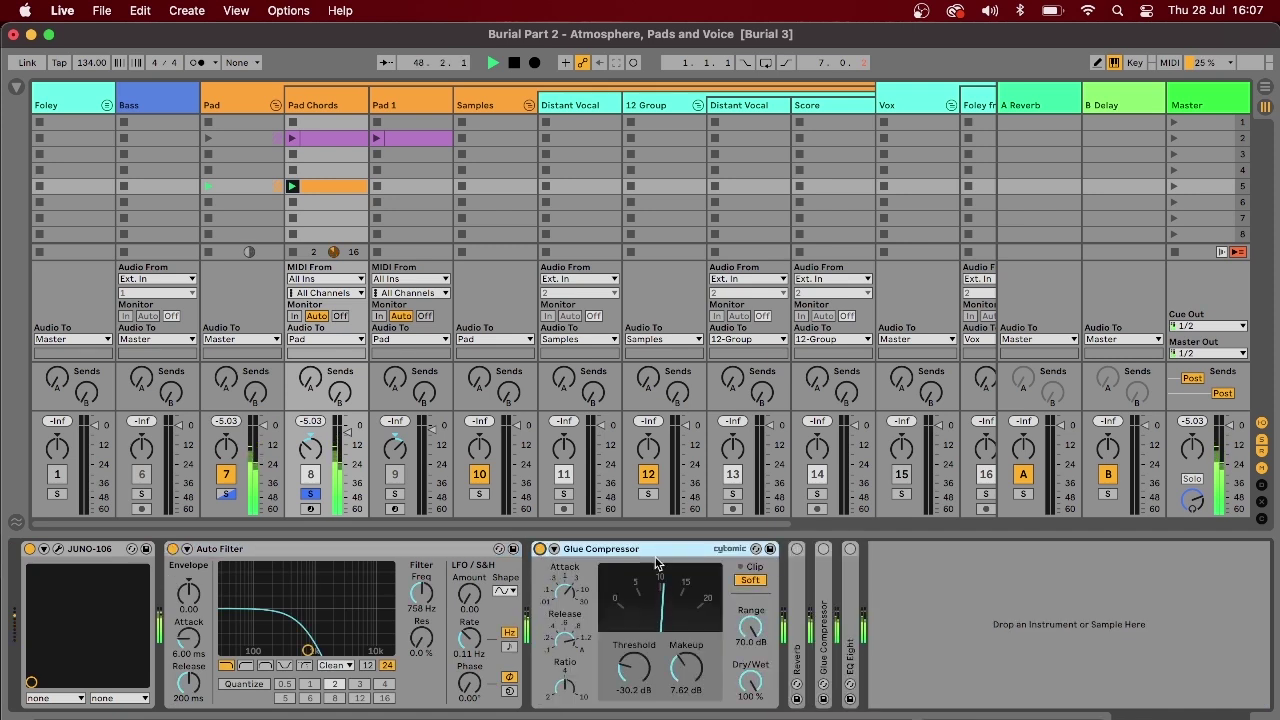
Step: Expand and enable the Reverb on Pad Chords, and expand the EQ Eight at the end of the chain
{"action": "double_click", "coordinate": [793, 614]}
{"action": "left_click", "coordinate": [799, 551]}
{"action": "double_click", "coordinate": [1246, 620]}
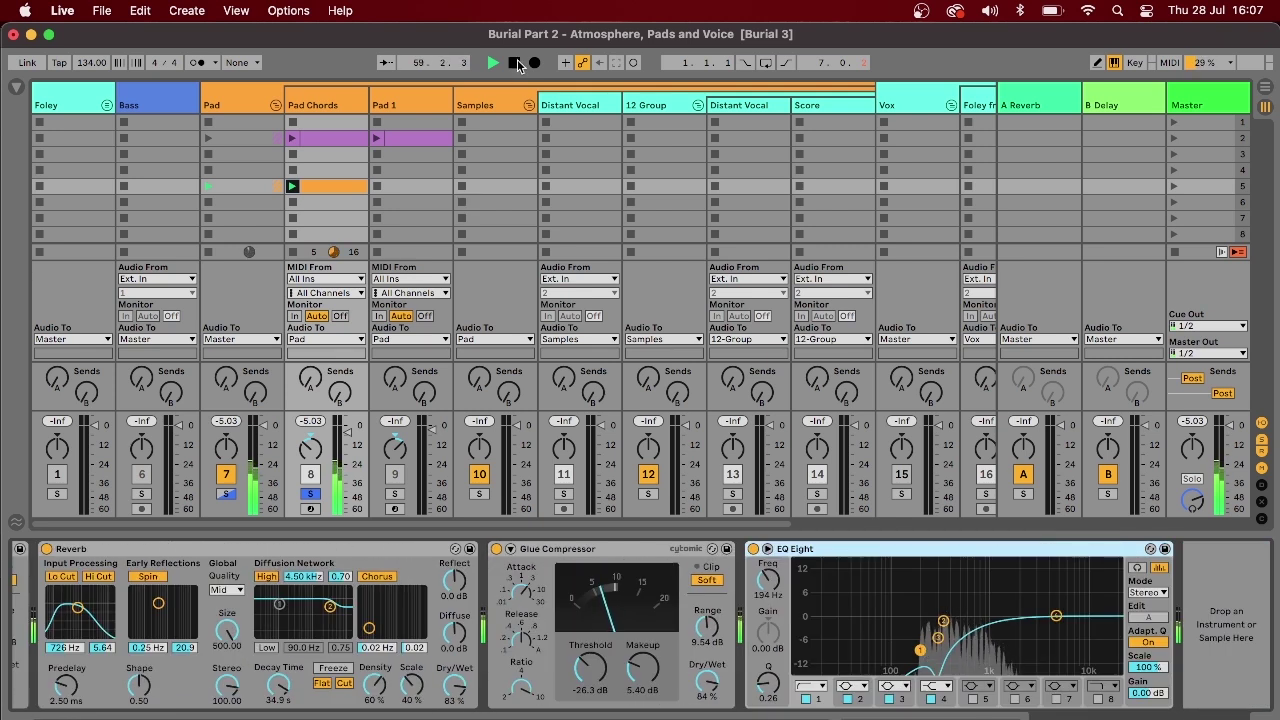
Step: Return to the arrangement and listen to the Pad Chords clip while reviewing its device chain
{"action": "key", "text": "Tab"}
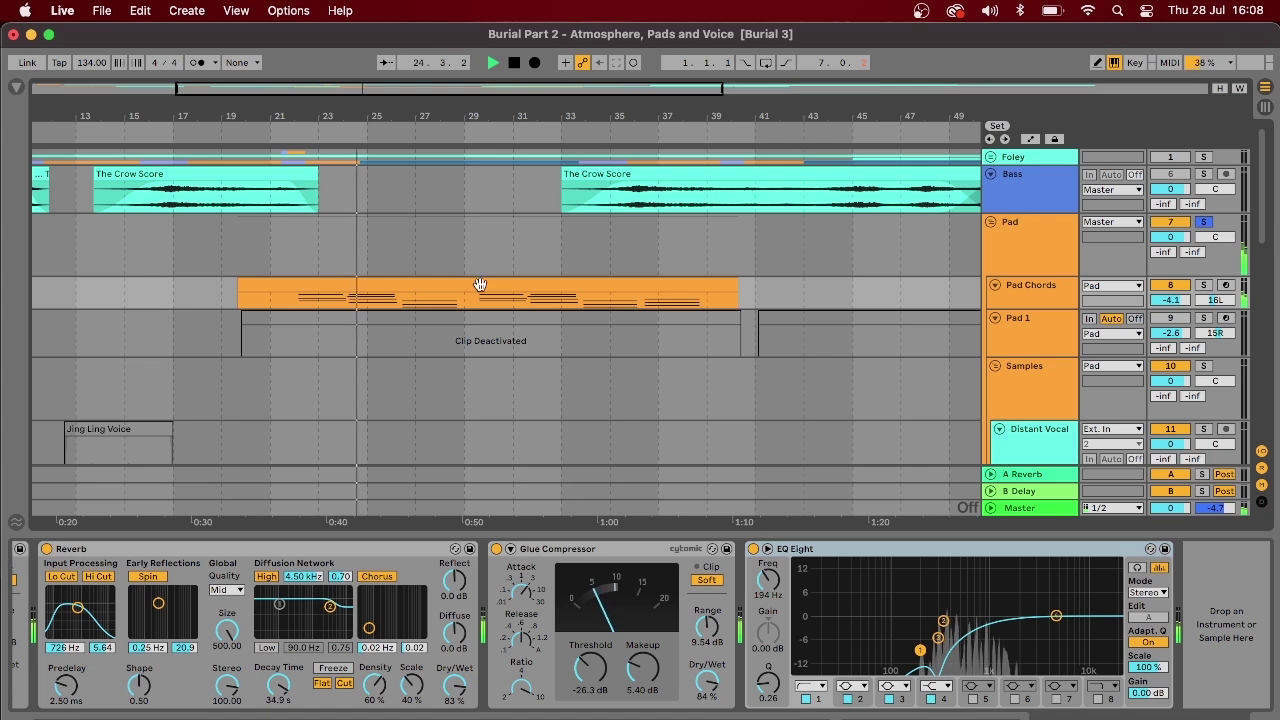
{"action": "key", "text": "Up"}
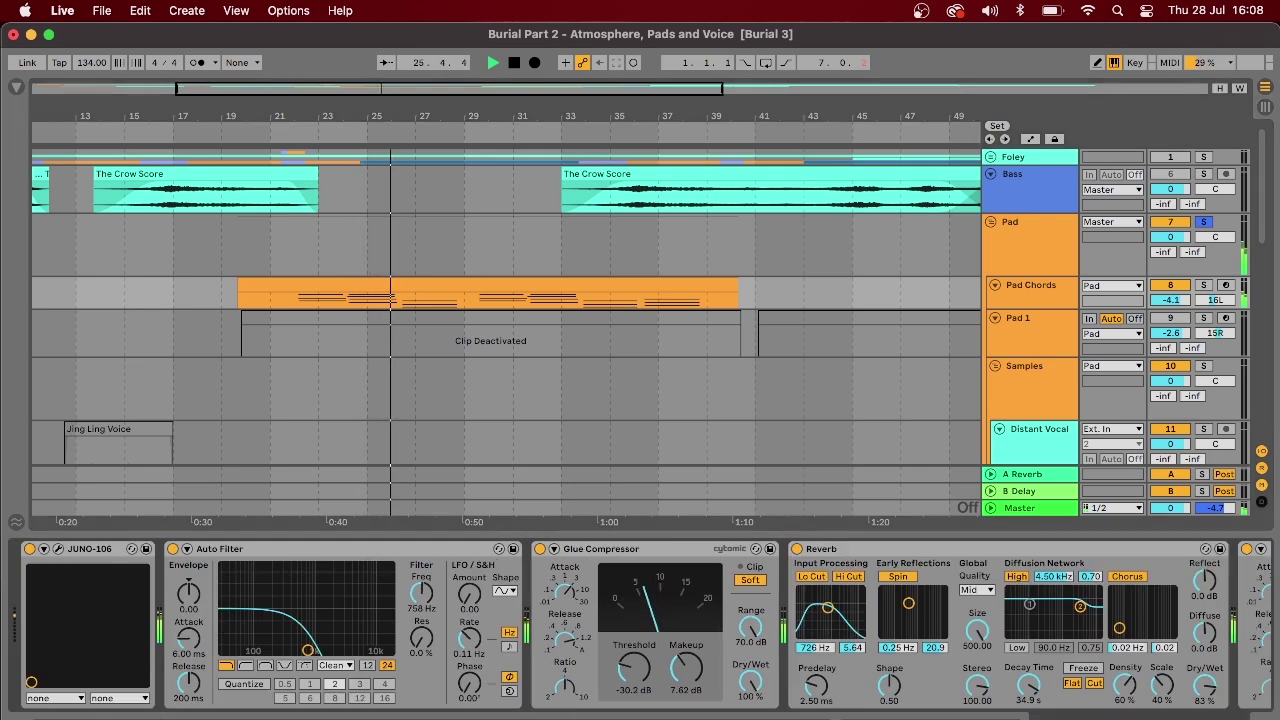
Step: Solo the Bass track together with Foley and Pad, and listen to the parts combined
{"action": "left_click", "coordinate": [1205, 174]}
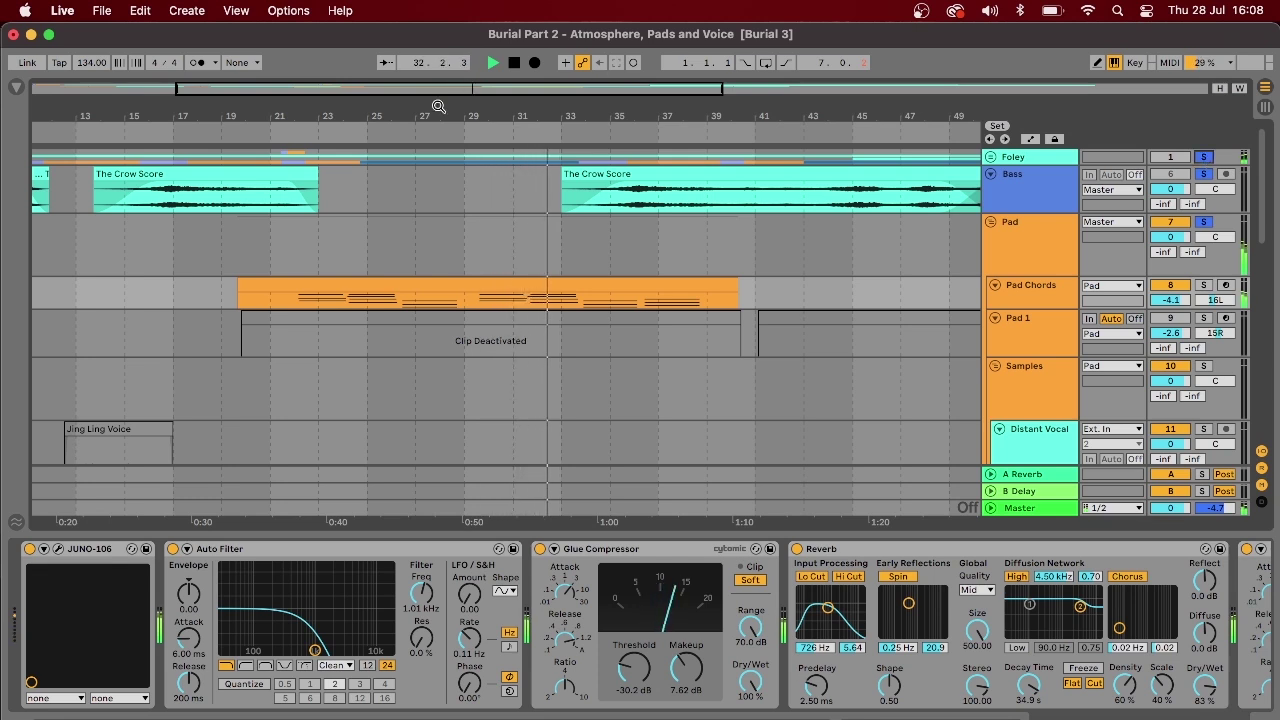
{"action": "left_click_drag", "start_coordinate": [352, 87], "coordinate": [397, 89]}
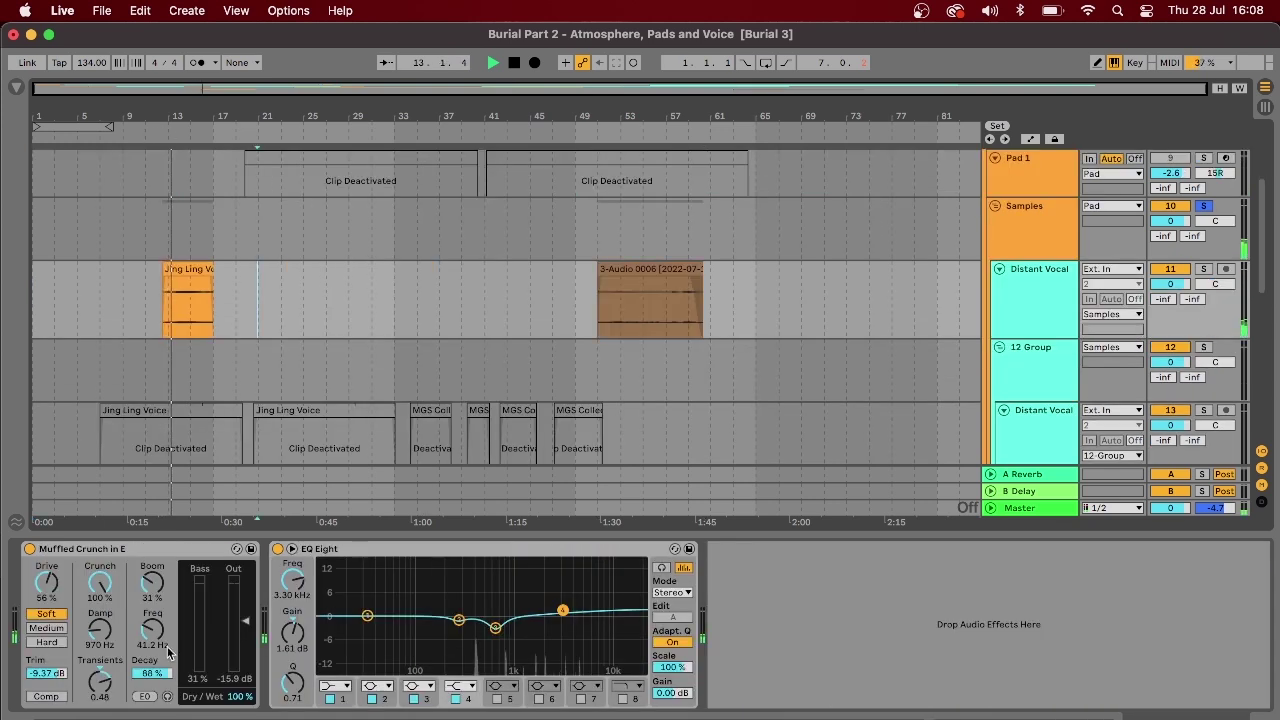
Step: Activate the Jing Ling Voice clip at bar 7 on the grouped Distant Vocal track, and enable its Muffled Crunch in E and EQ Eight
{"action": "double_click", "coordinate": [195, 272]}
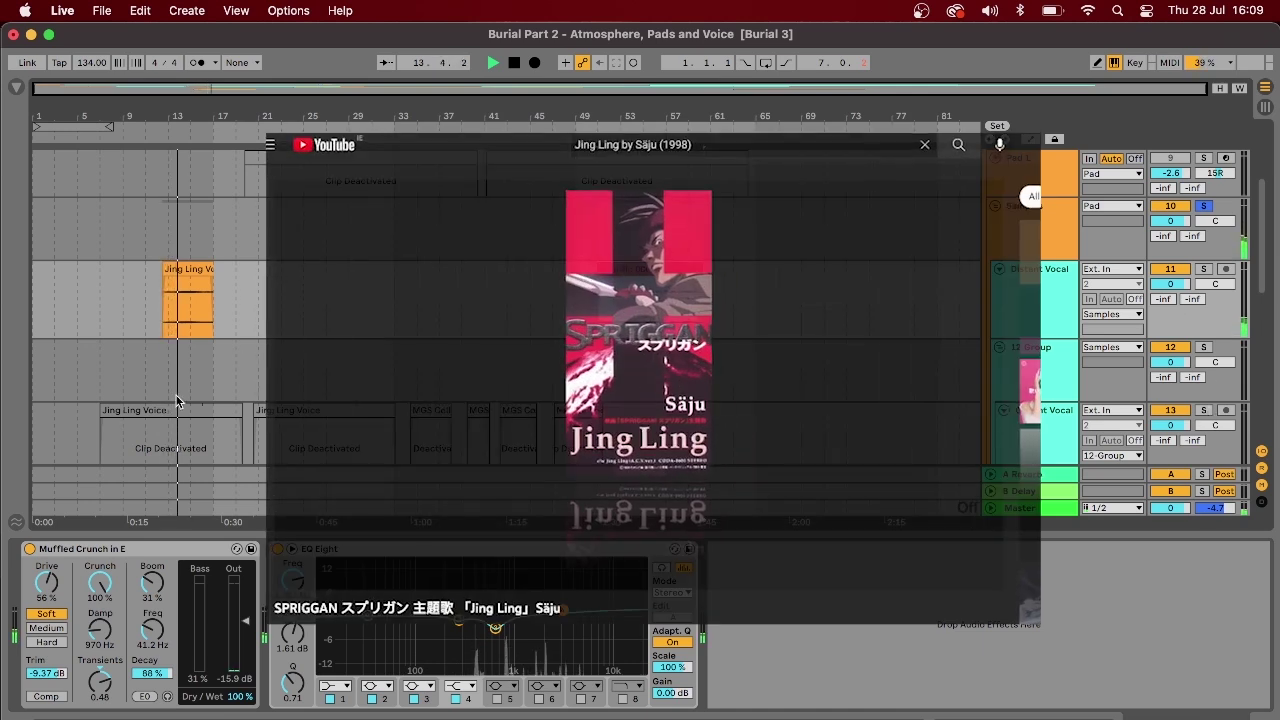
{"action": "left_click", "coordinate": [178, 411]}
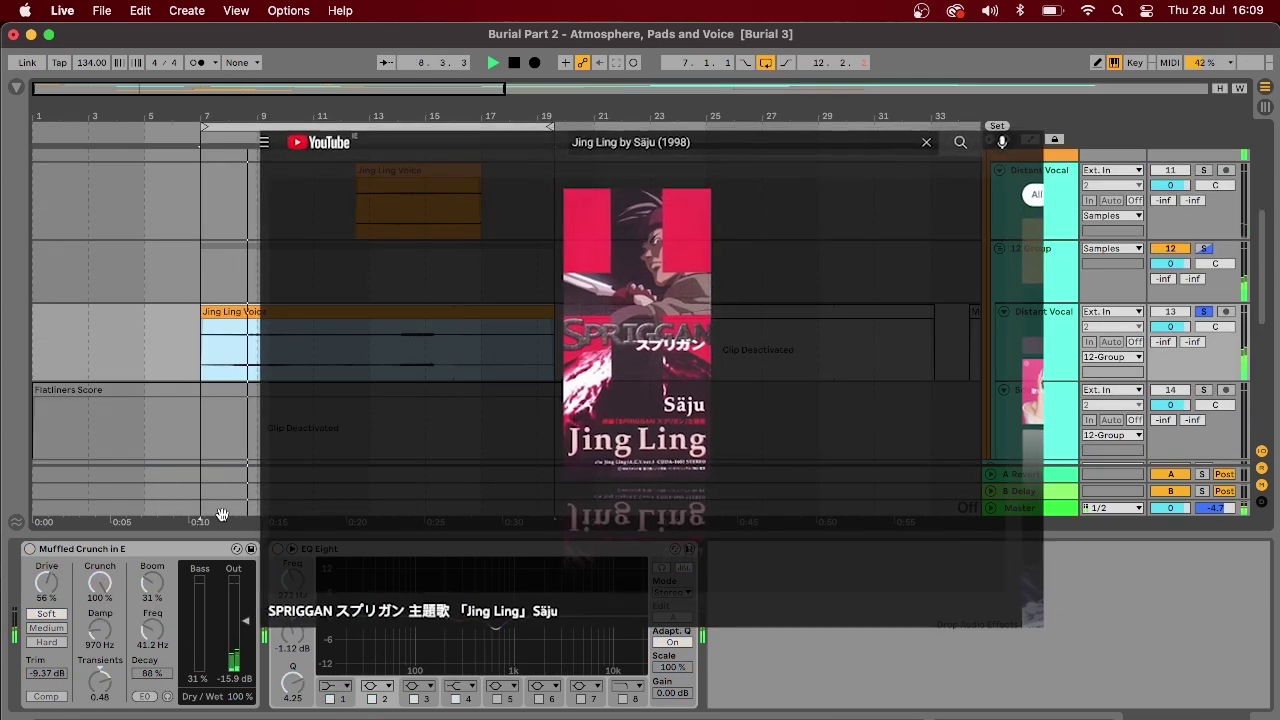
{"action": "left_click", "coordinate": [29, 549]}
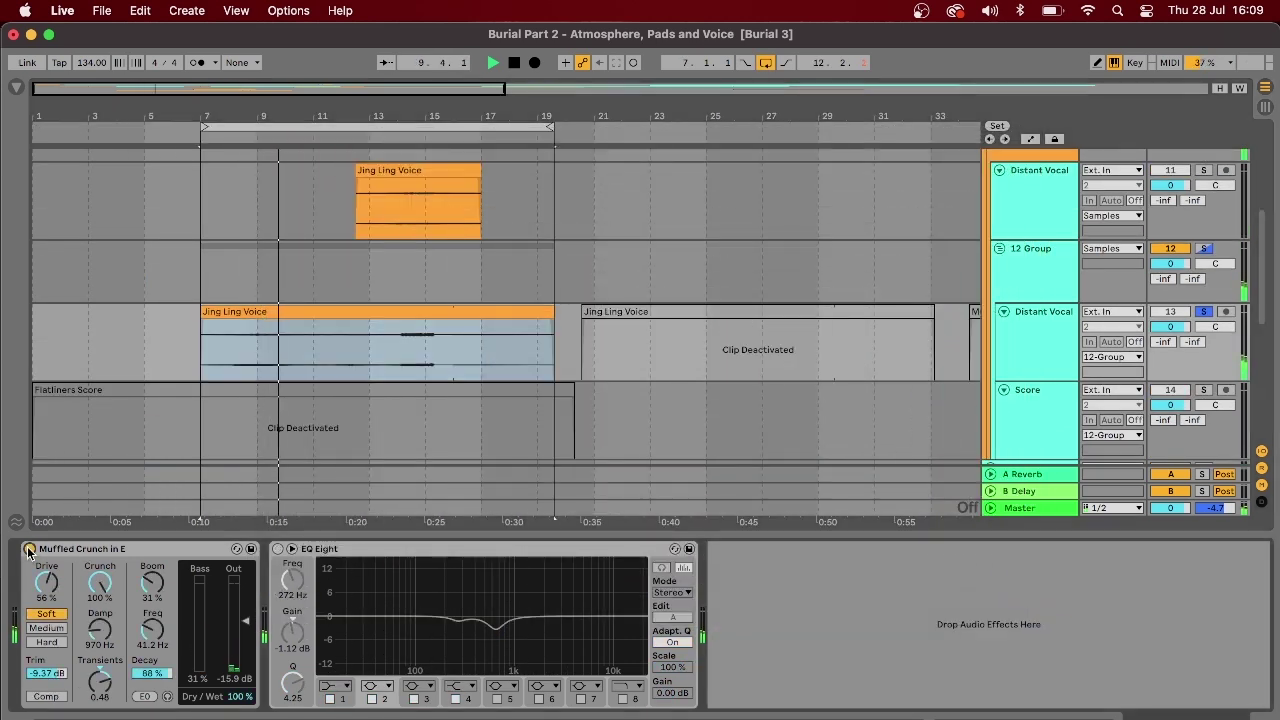
{"action": "left_click", "coordinate": [278, 549]}
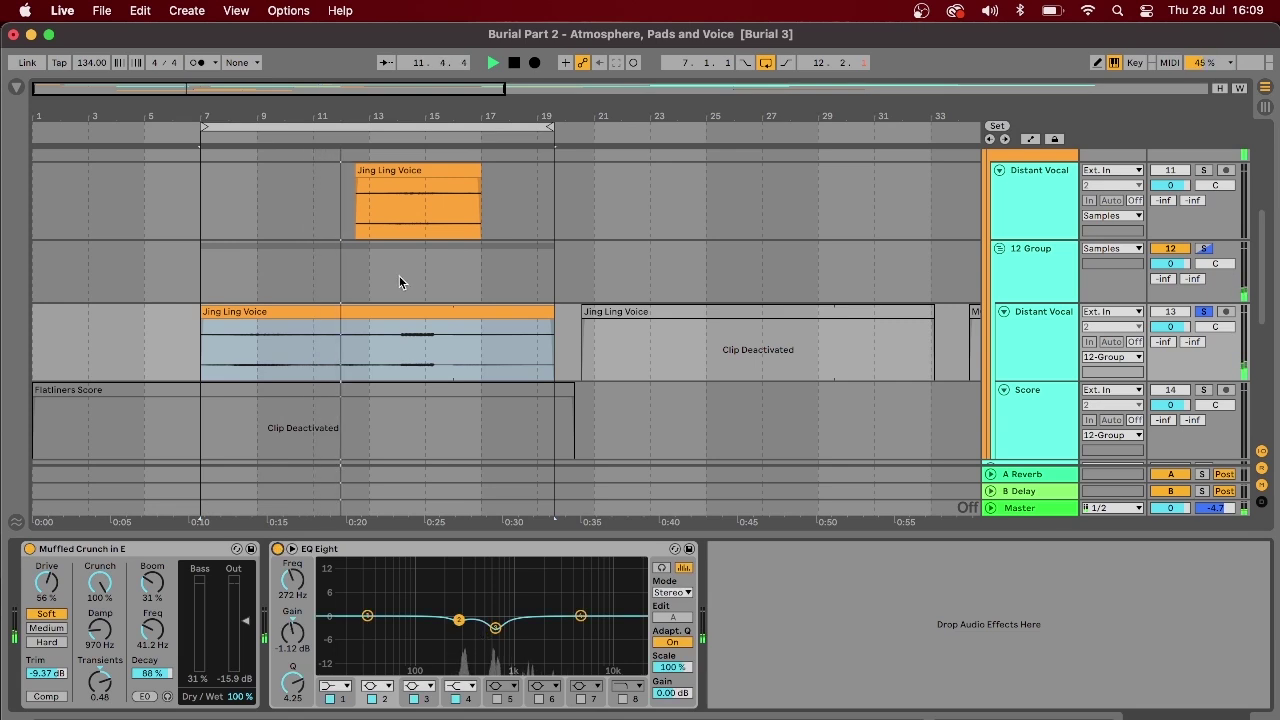
Step: Loop bars 7 to 13 on the 12 Group track, and enable its first Glue Compressor and the Galactic Coral Hall reverb
{"action": "left_click_drag", "start_coordinate": [399, 276], "coordinate": [200, 276]}
{"action": "key", "text": "super+l"}
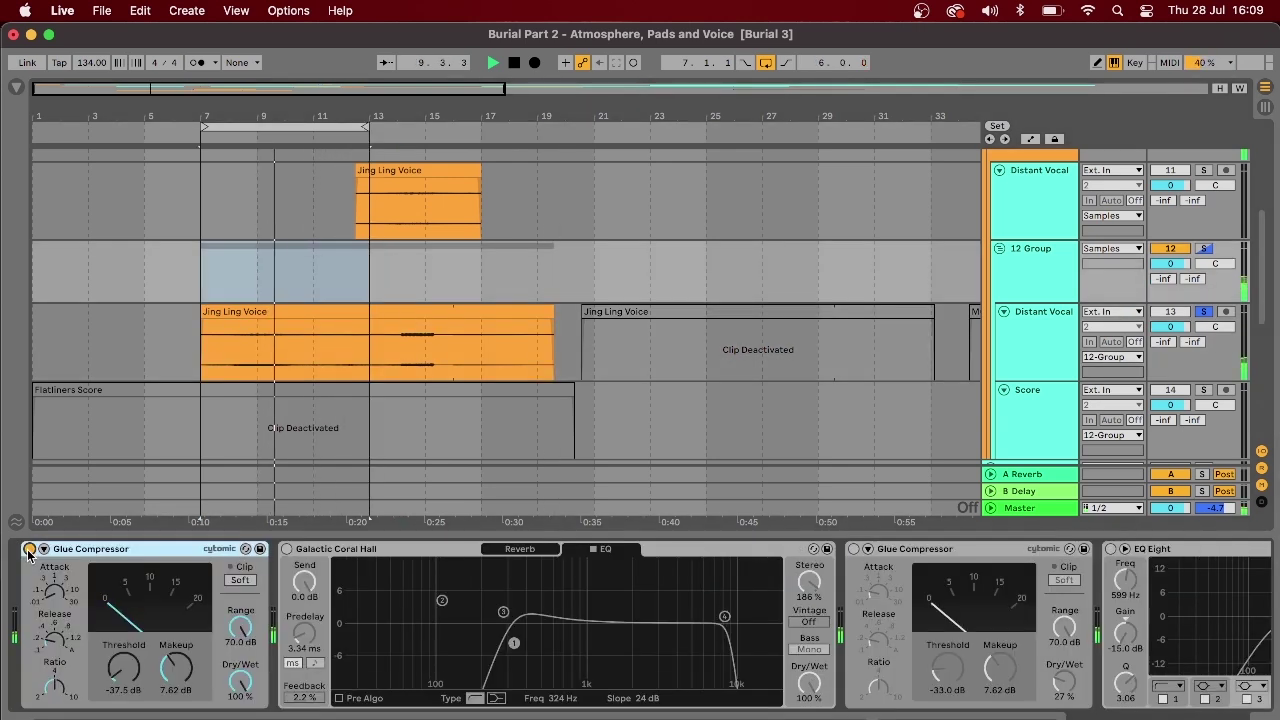
{"action": "left_click", "coordinate": [288, 550]}
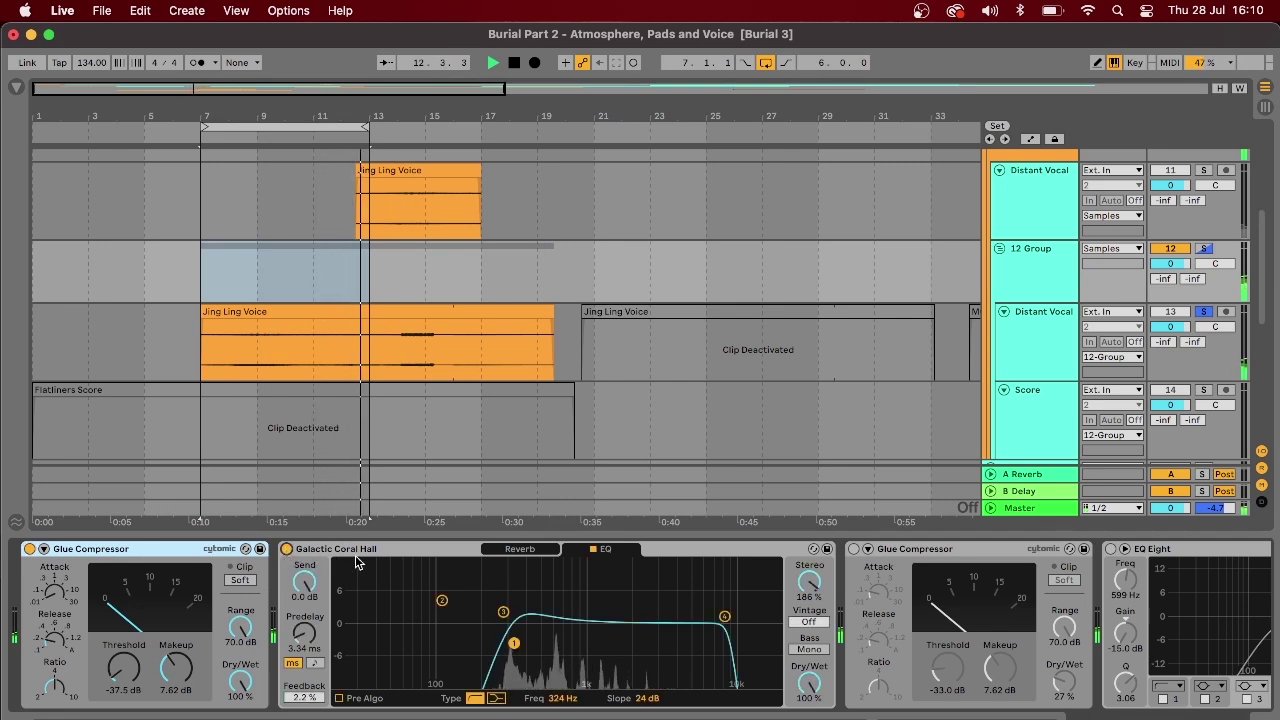
{"action": "scroll", "coordinate": [978, 566], "scroll_direction": "right", "scroll_amount": 5}
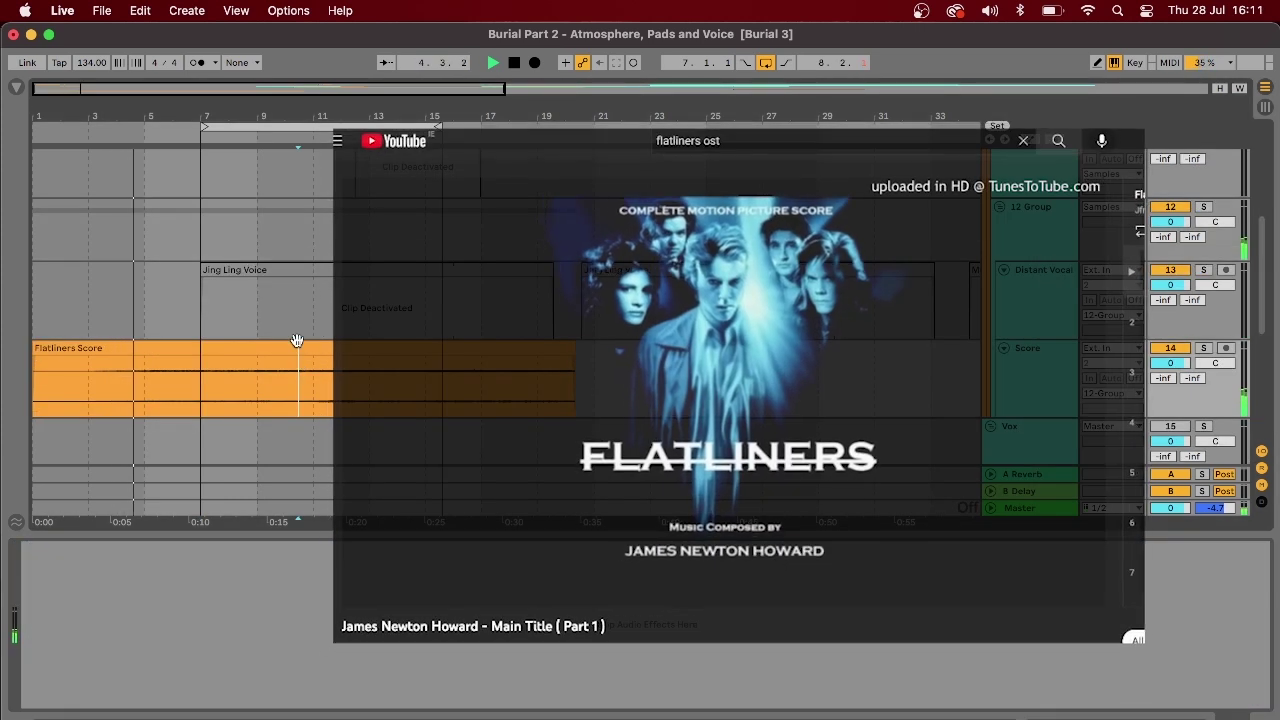
Step: Review the Flatliners Score clip's settings, and move the third point of the Galactic Coral Hall EQ to about 824 Hz and 2.8 dB
{"action": "left_click", "coordinate": [296, 345]}
{"action": "key", "text": "shift+Tab"}
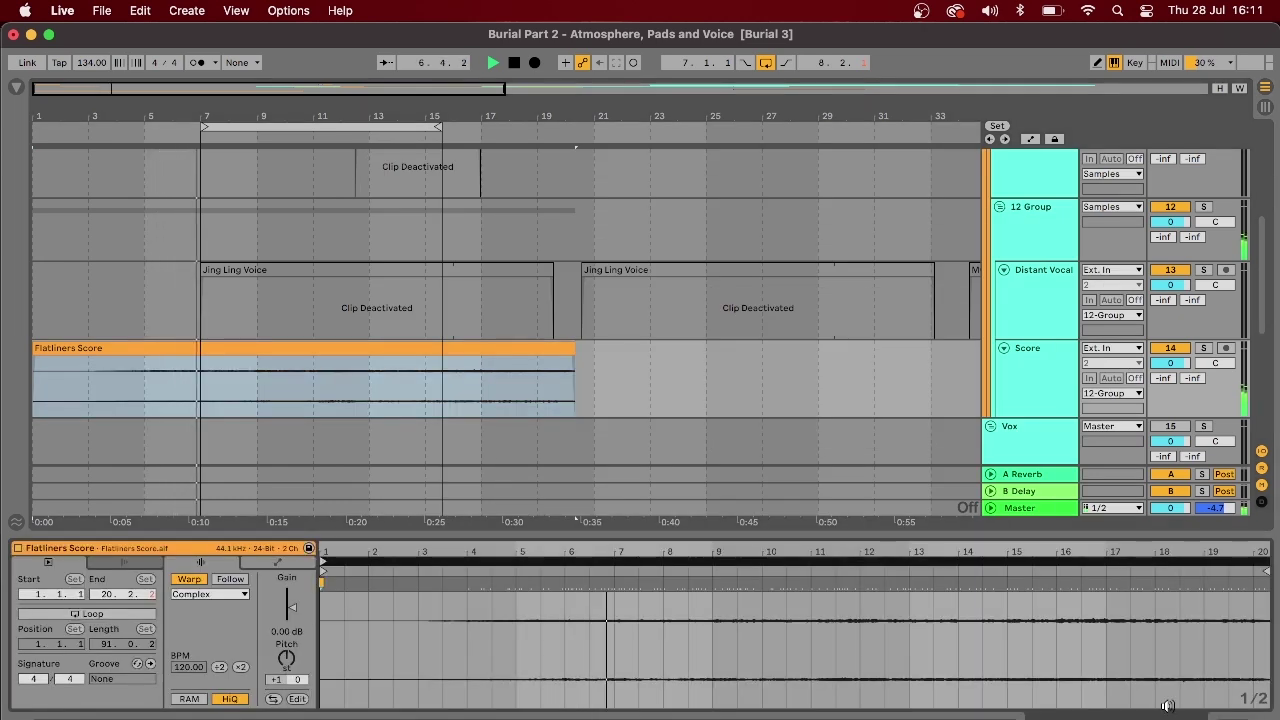
{"action": "key", "text": "shift+Tab"}
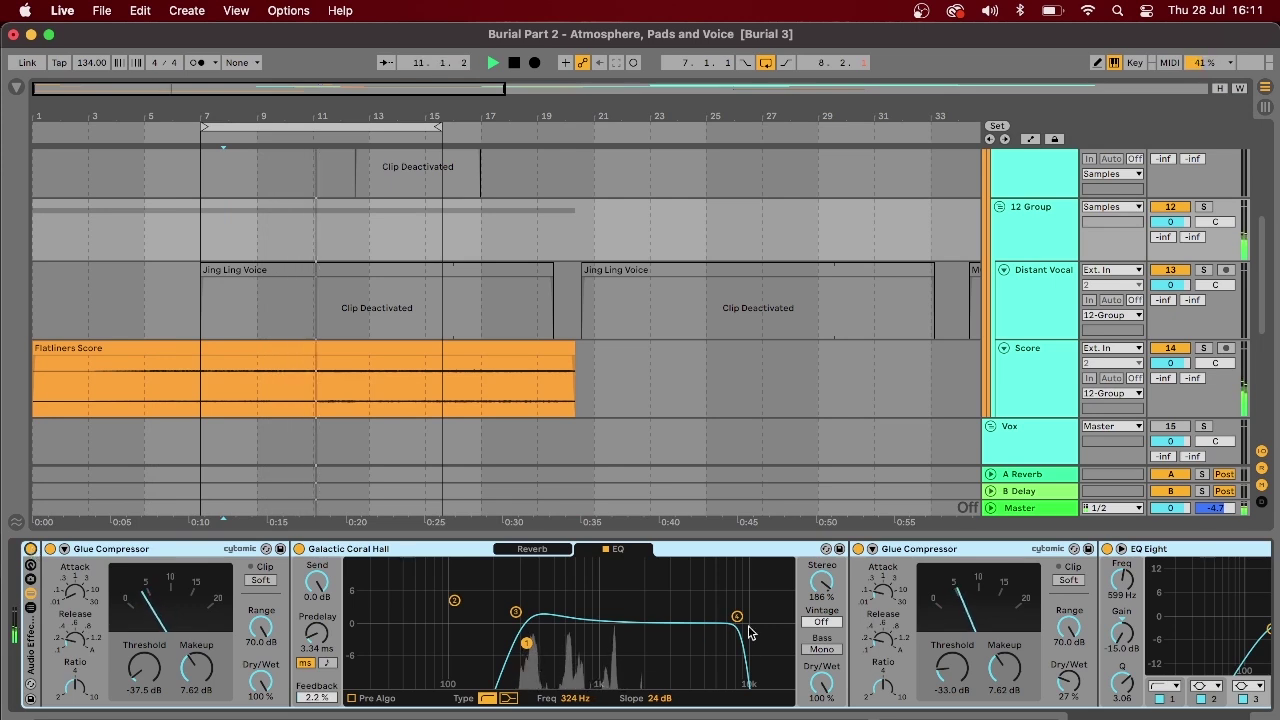
{"action": "left_click_drag", "start_coordinate": [515, 612], "coordinate": [569, 608]}
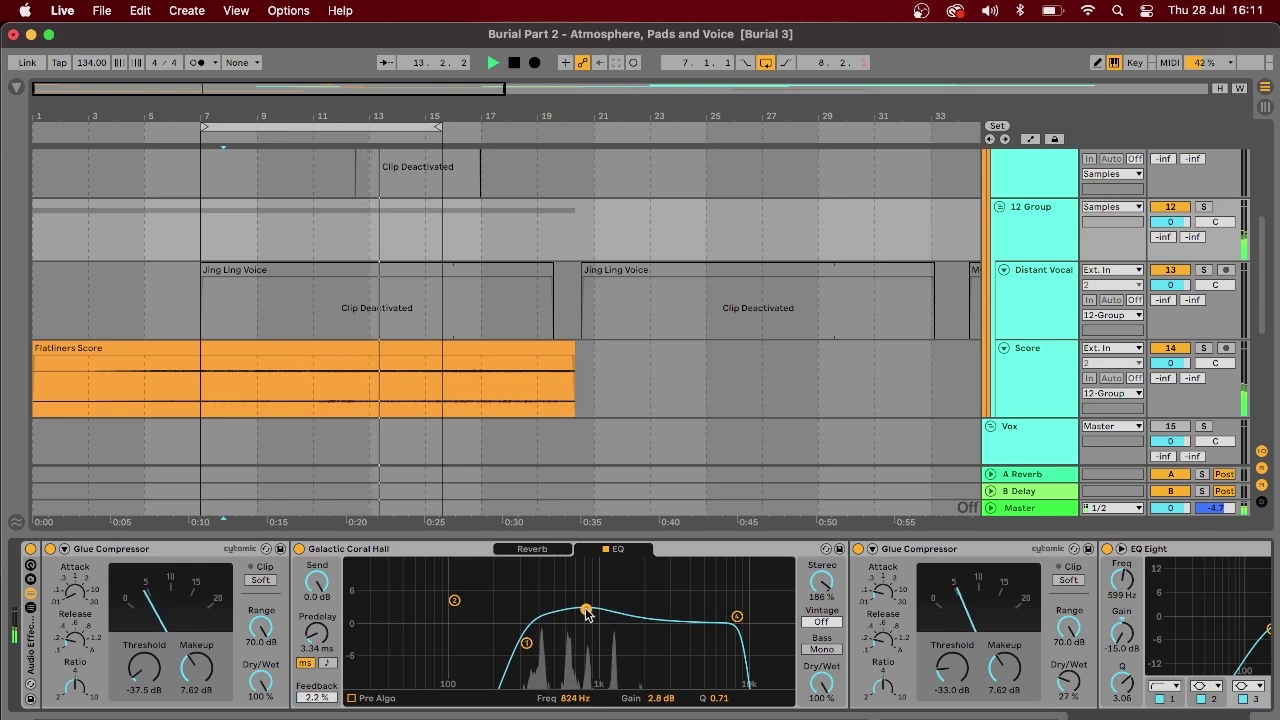
Step: Activate the Jing Ling Voice clip at bar 7 again and listen to it with the Flatliners Score
{"action": "left_click", "coordinate": [438, 270]}
{"action": "key", "text": "0"}
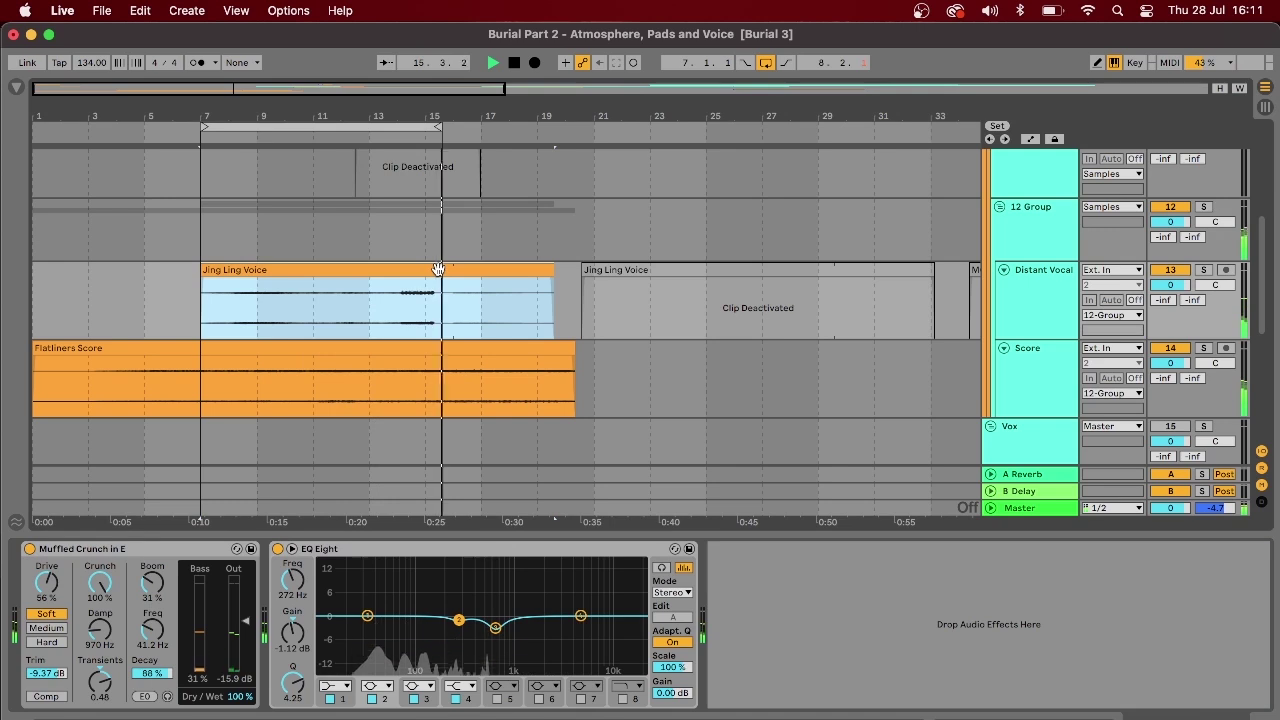
{"action": "scroll", "coordinate": [1257, 312], "scroll_direction": "up", "scroll_amount": 5}
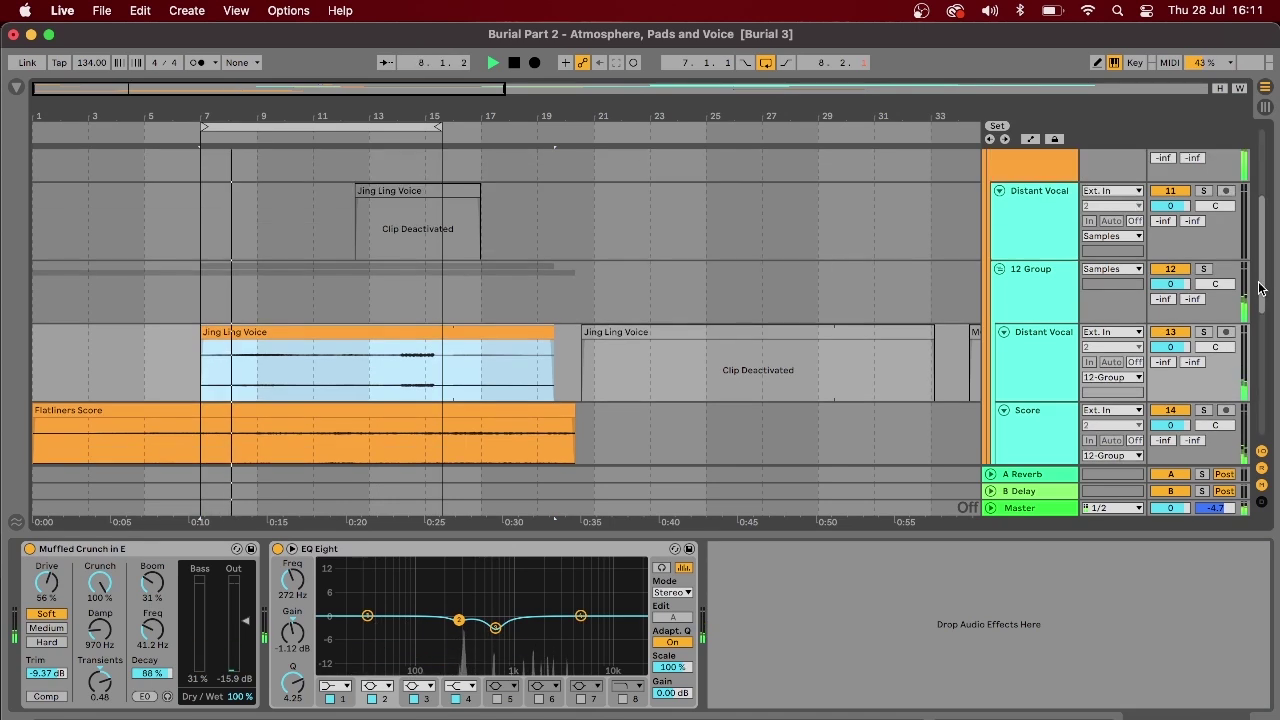
Step: Activate the MGS Gun Reload clip on the Spoken track and adjust its start to about the middle of bar 13
{"action": "scroll", "coordinate": [1266, 280], "scroll_direction": "down", "scroll_amount": 5}
{"action": "scroll", "coordinate": [1266, 308], "scroll_direction": "down", "scroll_amount": 3}
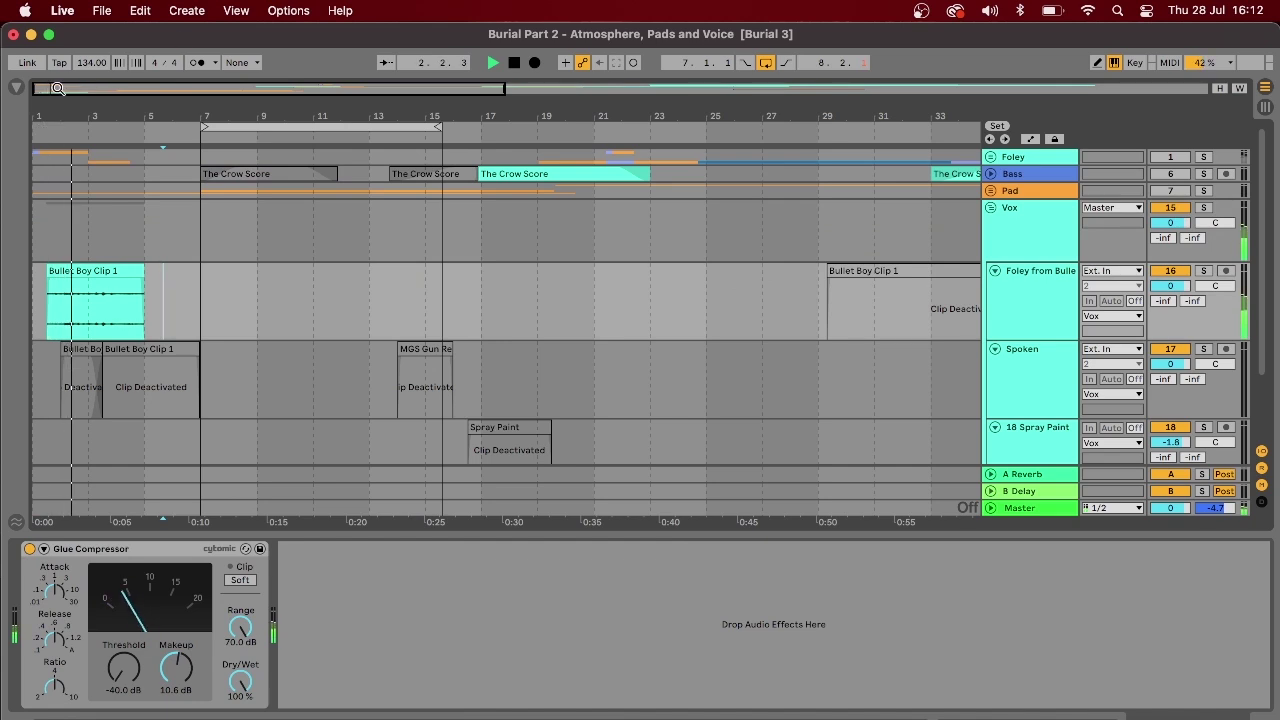
{"action": "scroll", "coordinate": [58, 88], "scroll_direction": "up", "scroll_amount": 3}
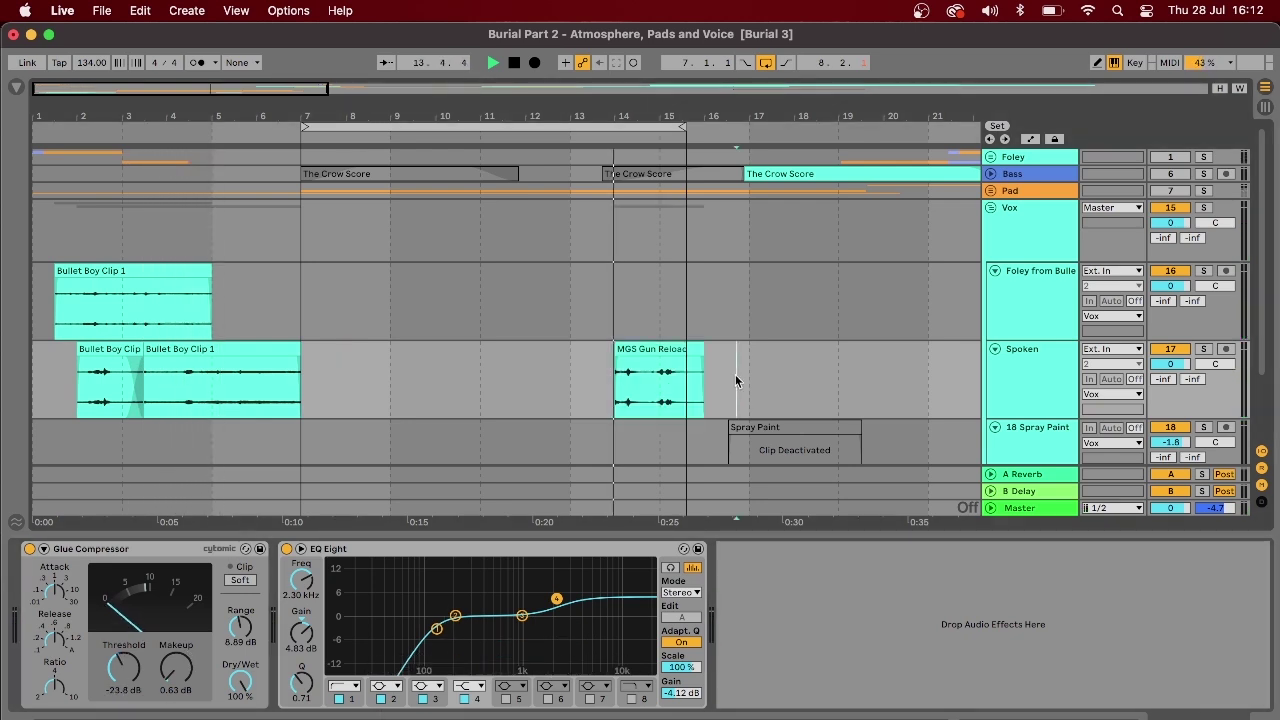
{"action": "left_click", "coordinate": [643, 349]}
{"action": "key", "text": "0"}
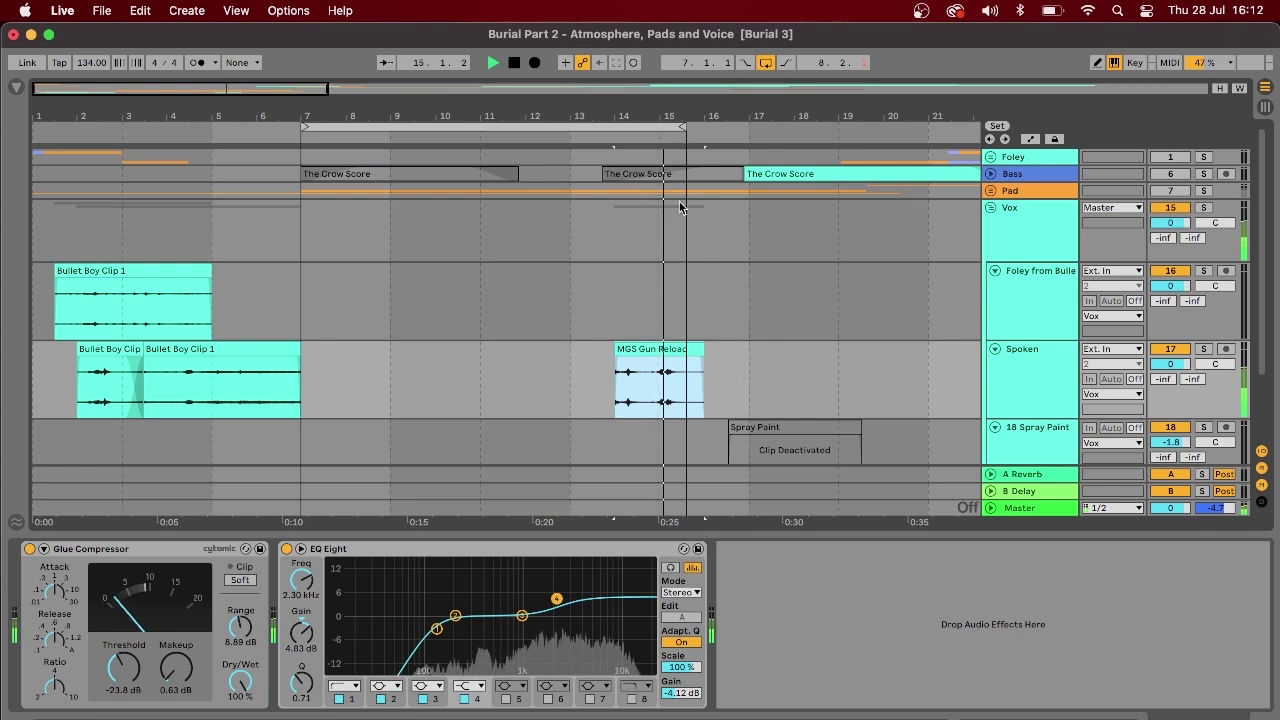
{"action": "left_click_drag", "start_coordinate": [616, 385], "coordinate": [541, 385]}
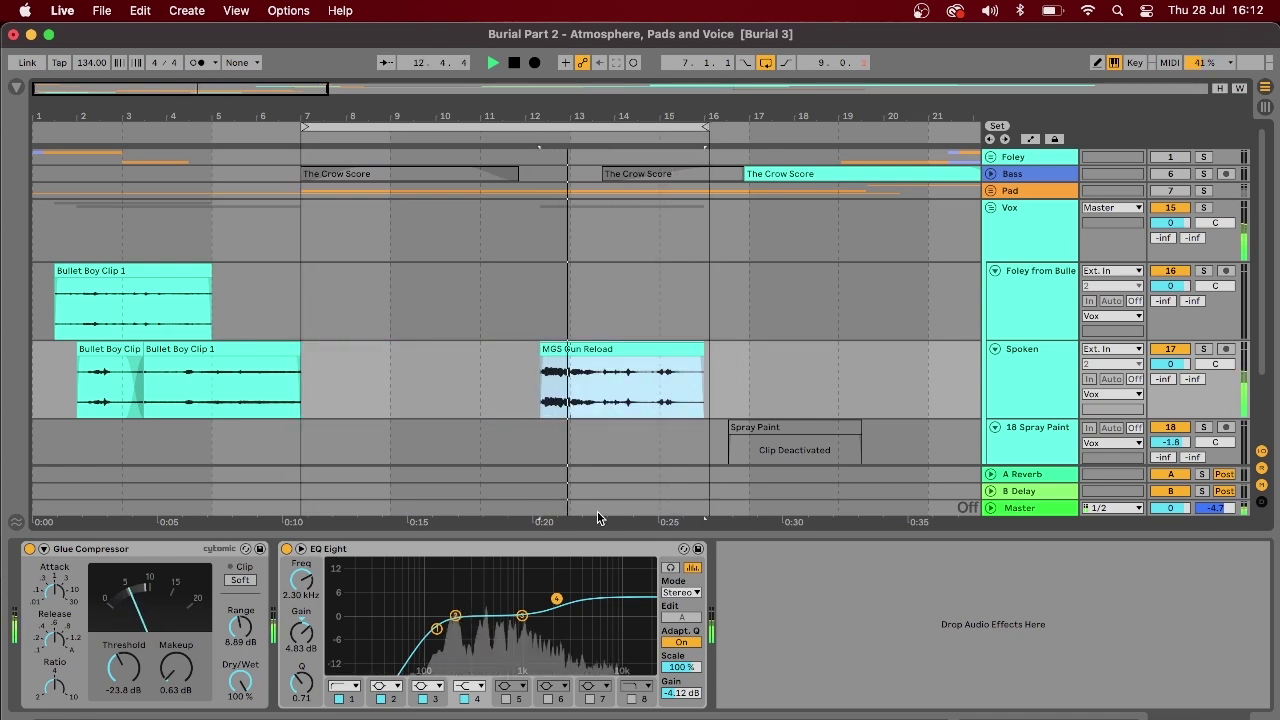
{"action": "left_click_drag", "start_coordinate": [543, 349], "coordinate": [598, 352]}
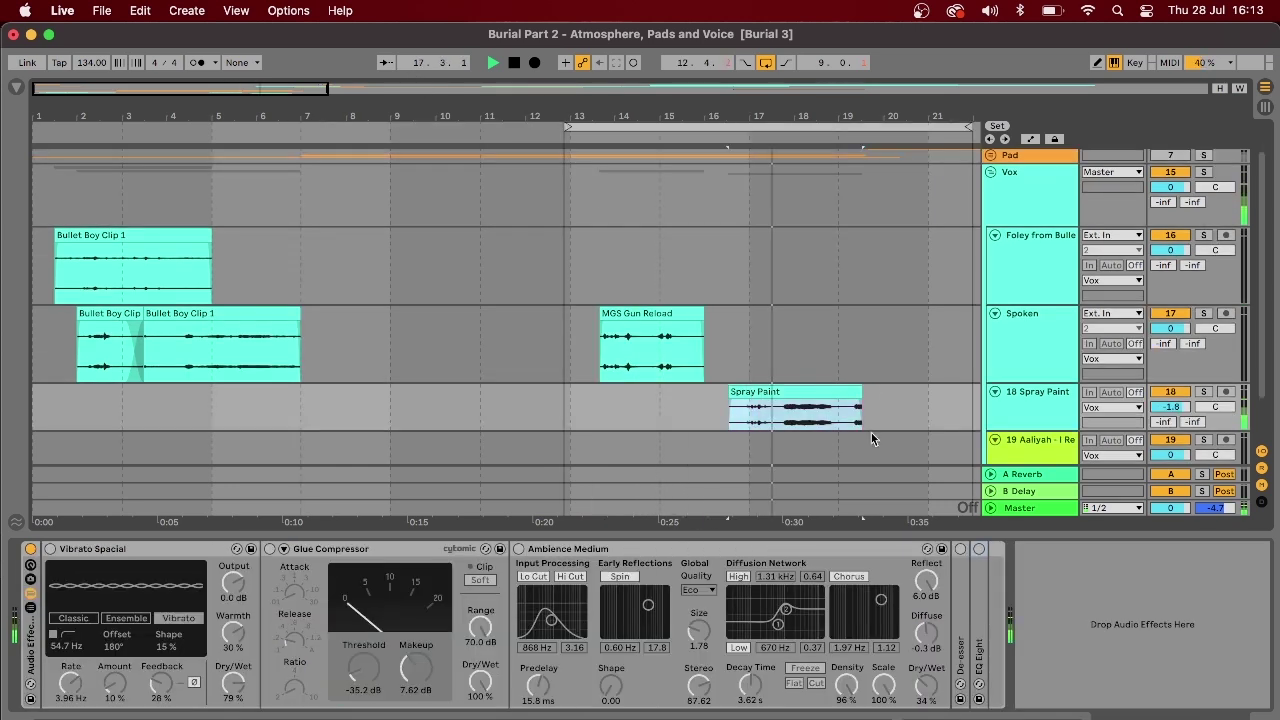
Step: Adjust the pitch of the Spray Paint clip in its clip settings
{"action": "key", "text": "shift+Tab"}
{"action": "left_click_drag", "start_coordinate": [289, 659], "coordinate": [289, 651]}
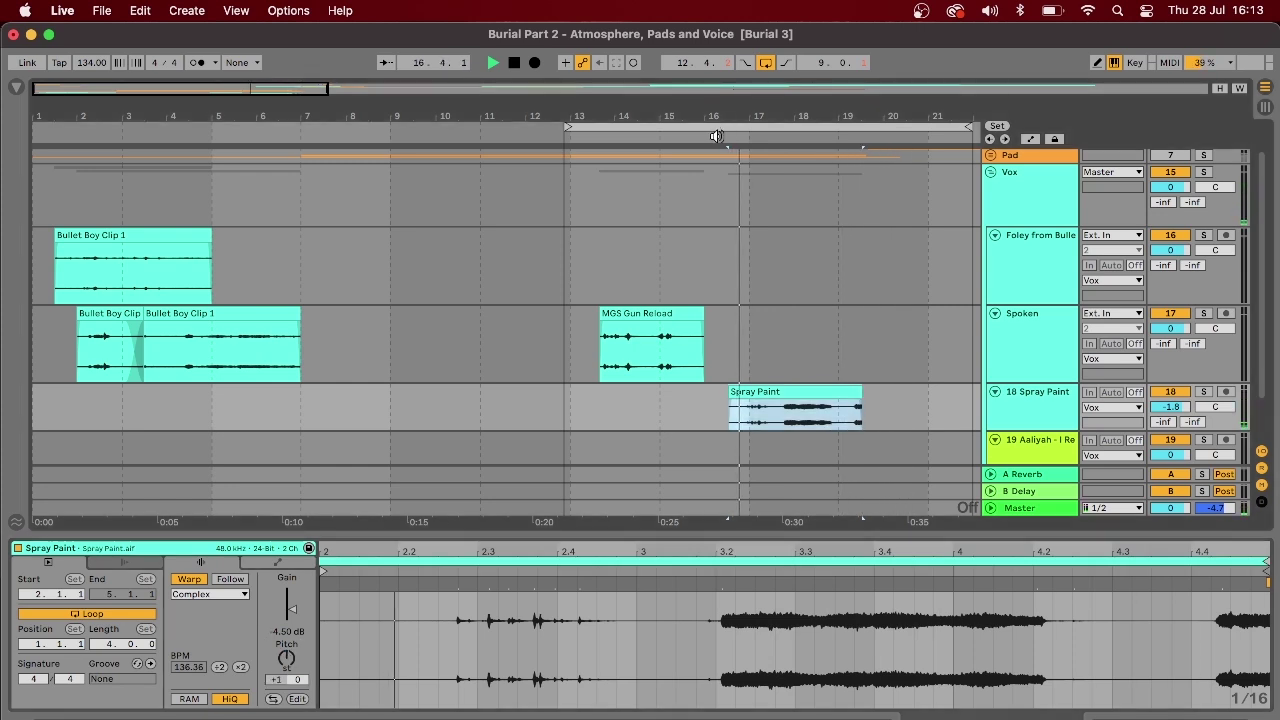
{"action": "key", "text": "shift+Tab"}
Step: Enable Vibrato Spacial, Glue Compressor and Ambience Medium on the Spray Paint track, expand the De-esser, and replay the clip from bar 16
{"action": "left_click", "coordinate": [50, 548]}
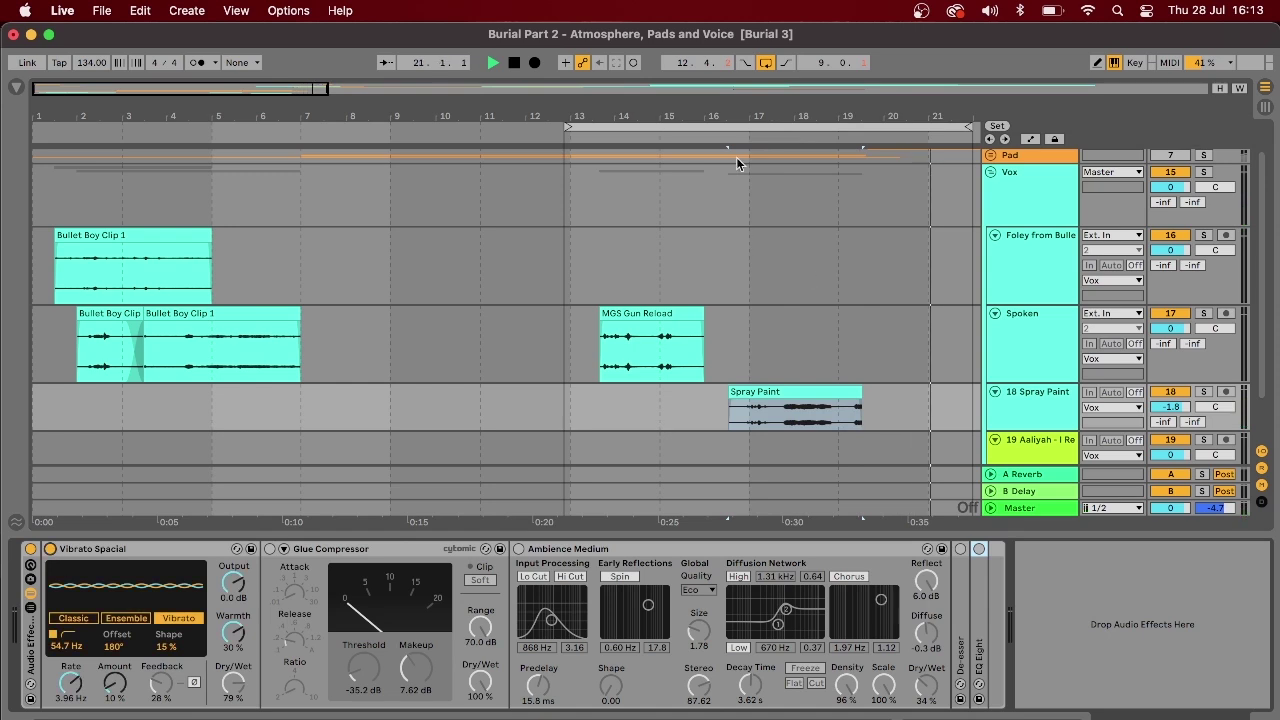
{"action": "left_click", "coordinate": [737, 137]}
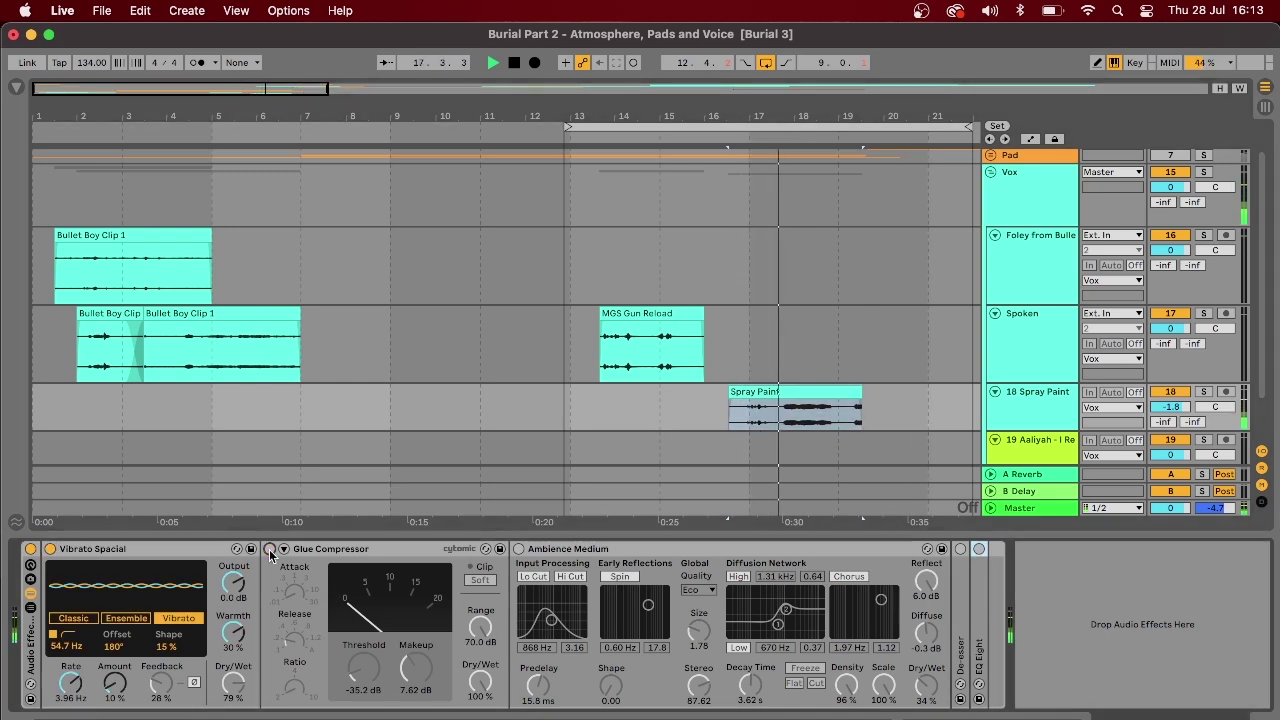
{"action": "left_click", "coordinate": [519, 549]}
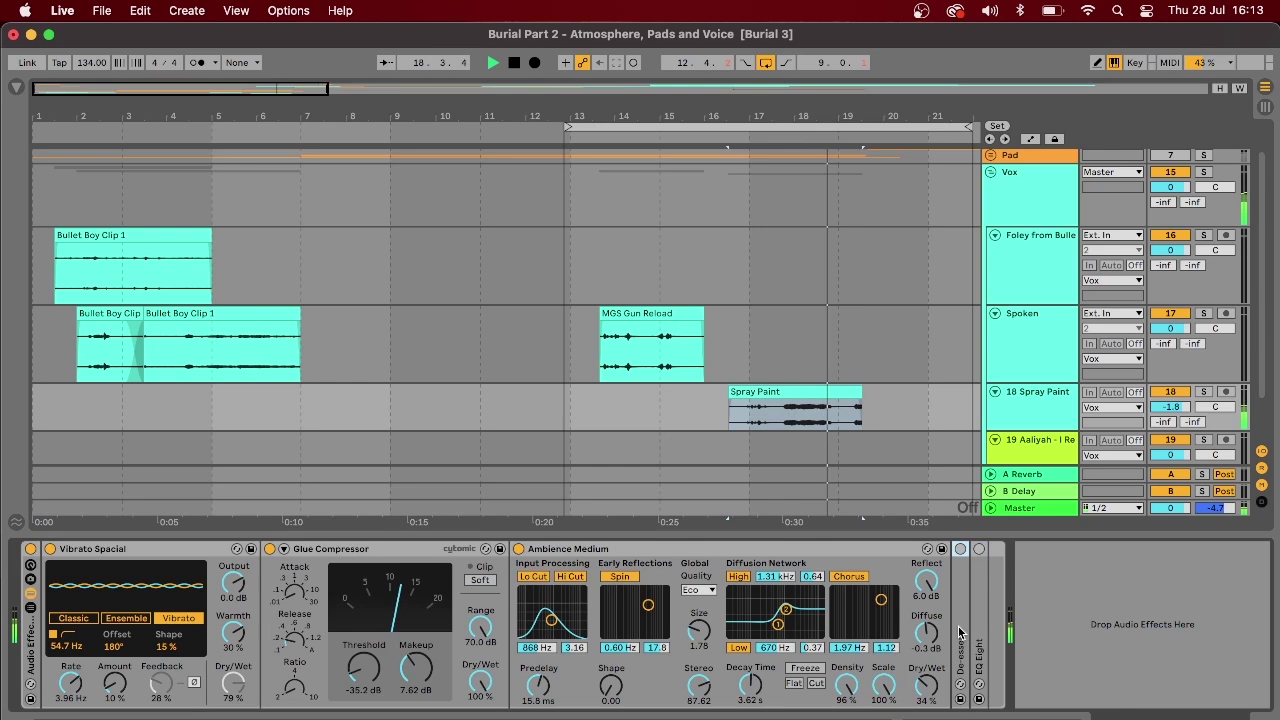
{"action": "double_click", "coordinate": [958, 632]}
{"action": "left_click", "coordinate": [733, 137]}
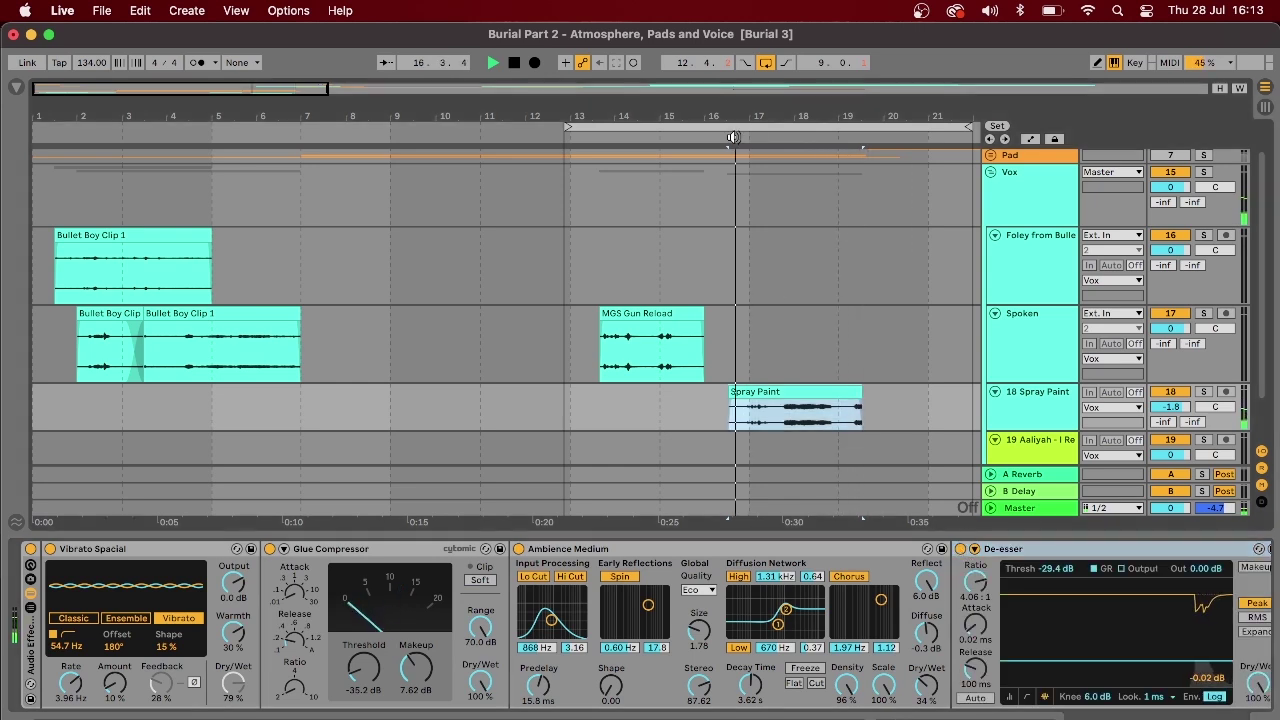
{"action": "scroll", "coordinate": [1110, 640], "scroll_direction": "right", "scroll_amount": 3}
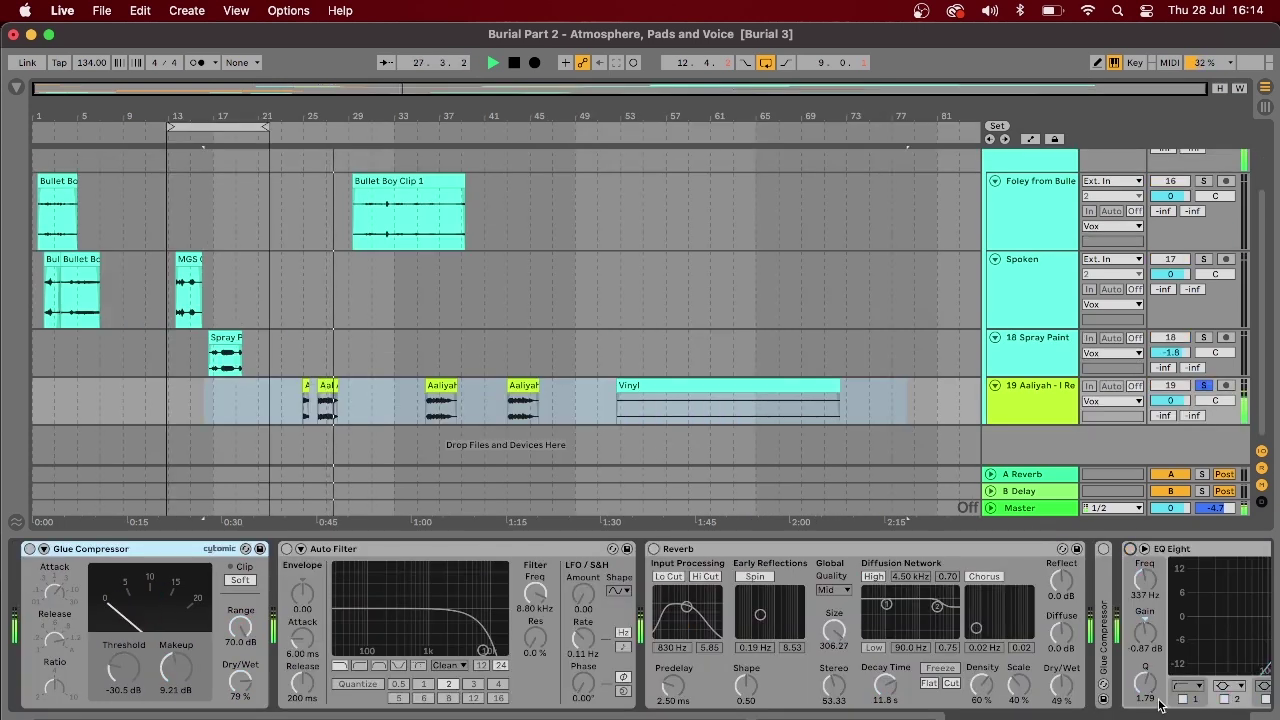
Step: Undo the last transposition envelope edit on the Aaliyah acapella clip at bar 31 and return to the track's device chain
{"action": "scroll", "coordinate": [1160, 706], "scroll_direction": "right", "scroll_amount": 8}
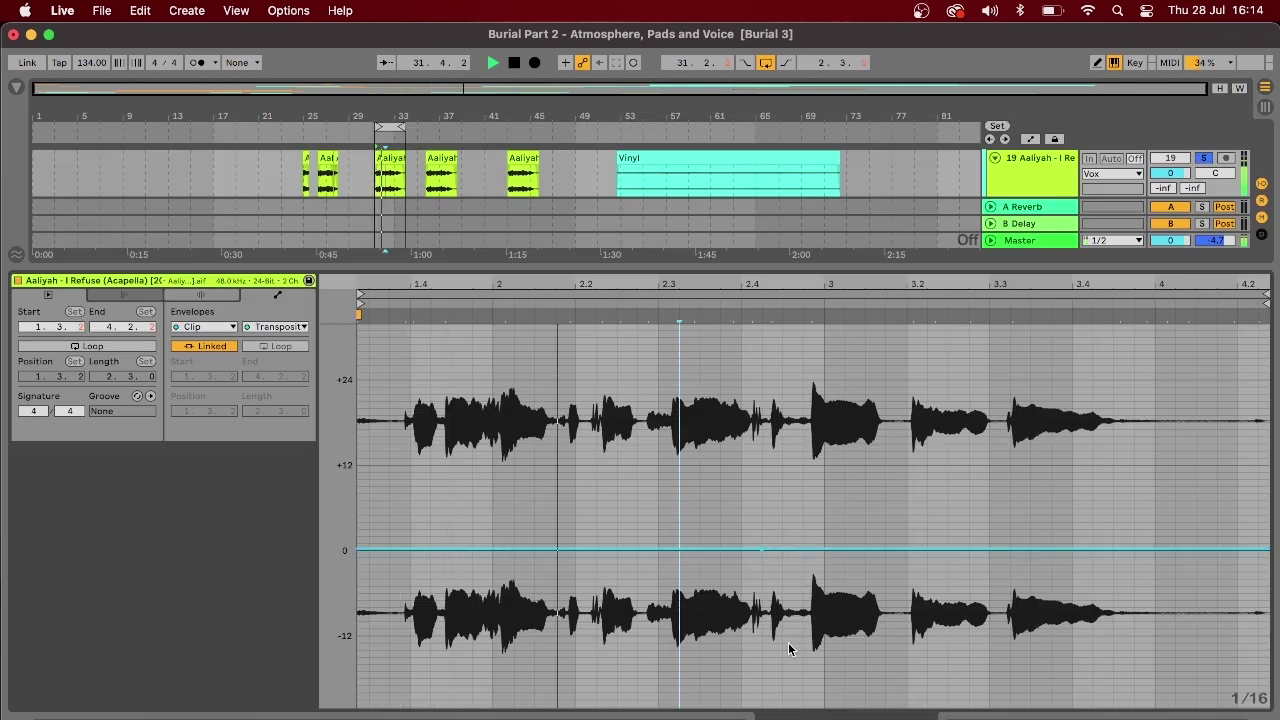
{"action": "key", "text": "super+z"}
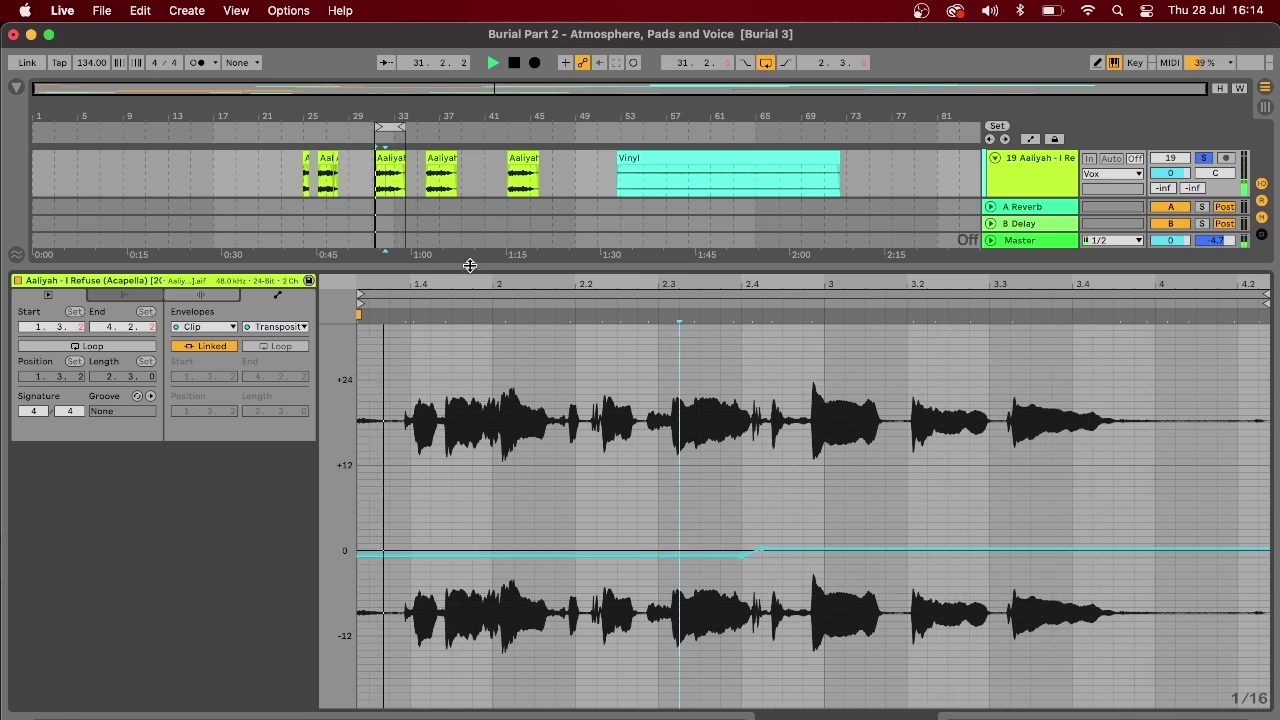
{"action": "key", "text": "shift+Tab"}
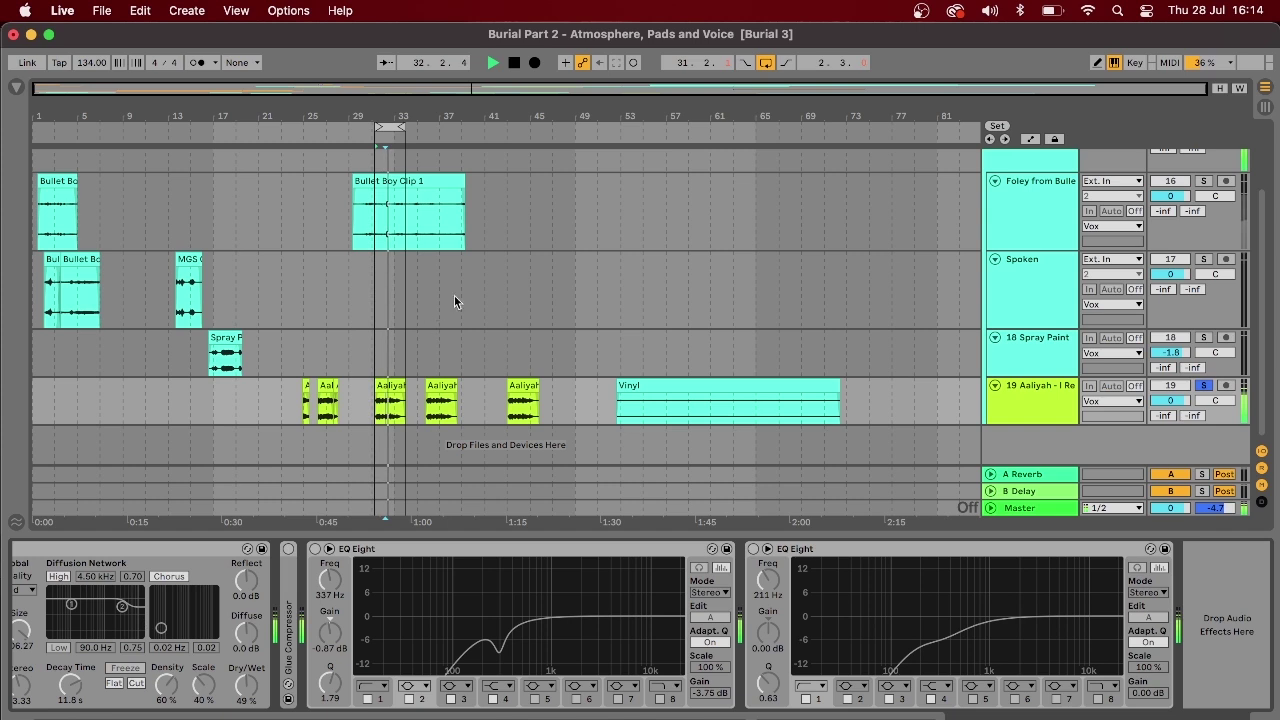
Step: Move the loop to the Aaliyah clip at 42.4.1, play it, and open its transposition envelope
{"action": "left_click_drag", "start_coordinate": [388, 127], "coordinate": [519, 160]}
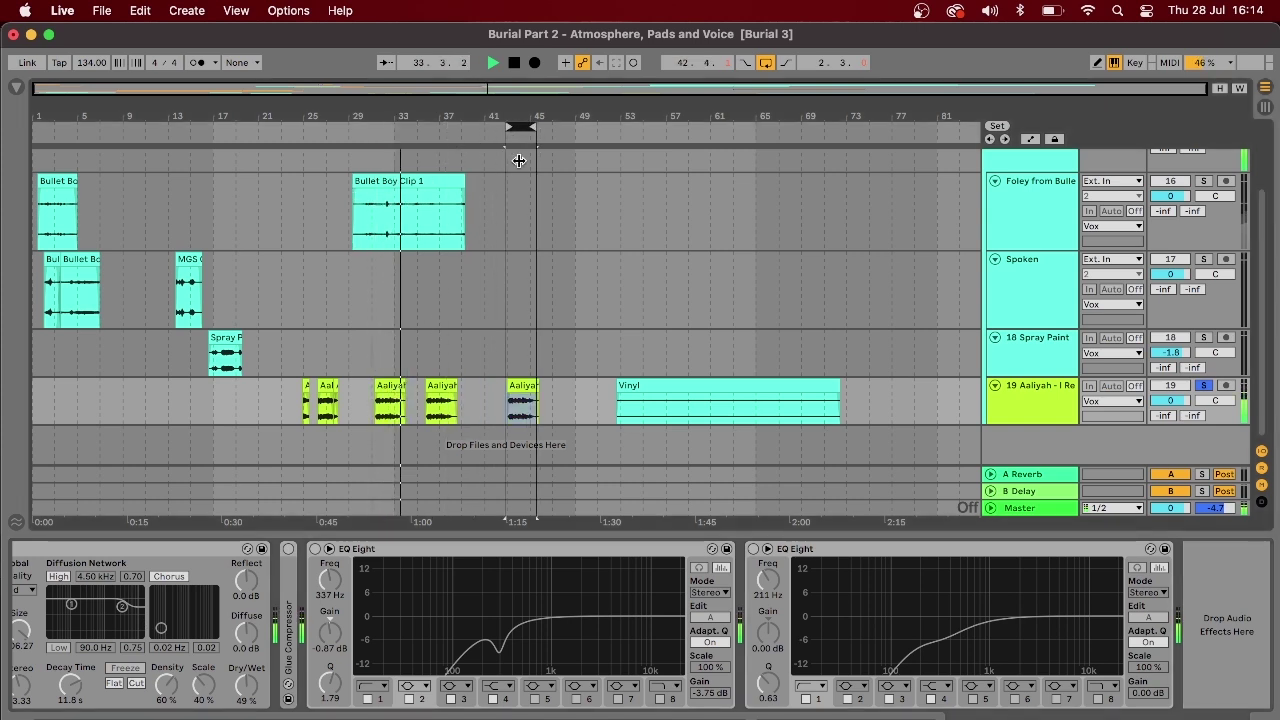
{"action": "left_click", "coordinate": [509, 133]}
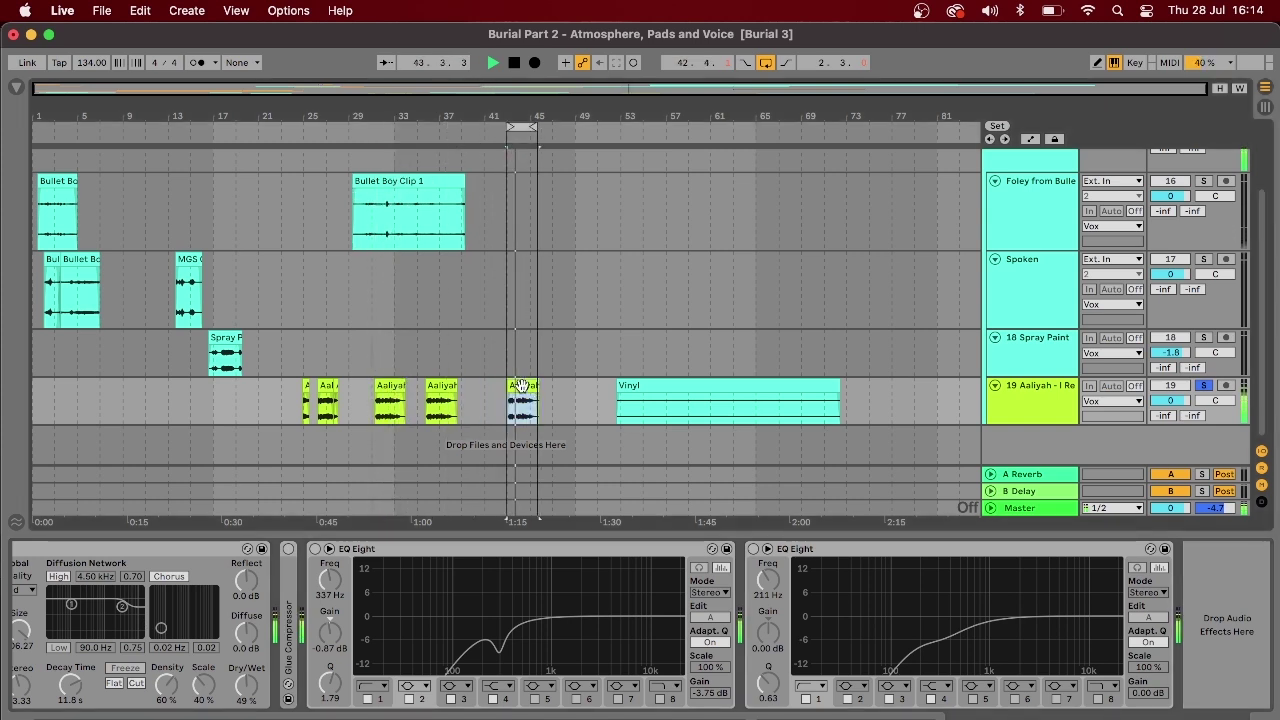
{"action": "key", "text": "shift+Tab"}
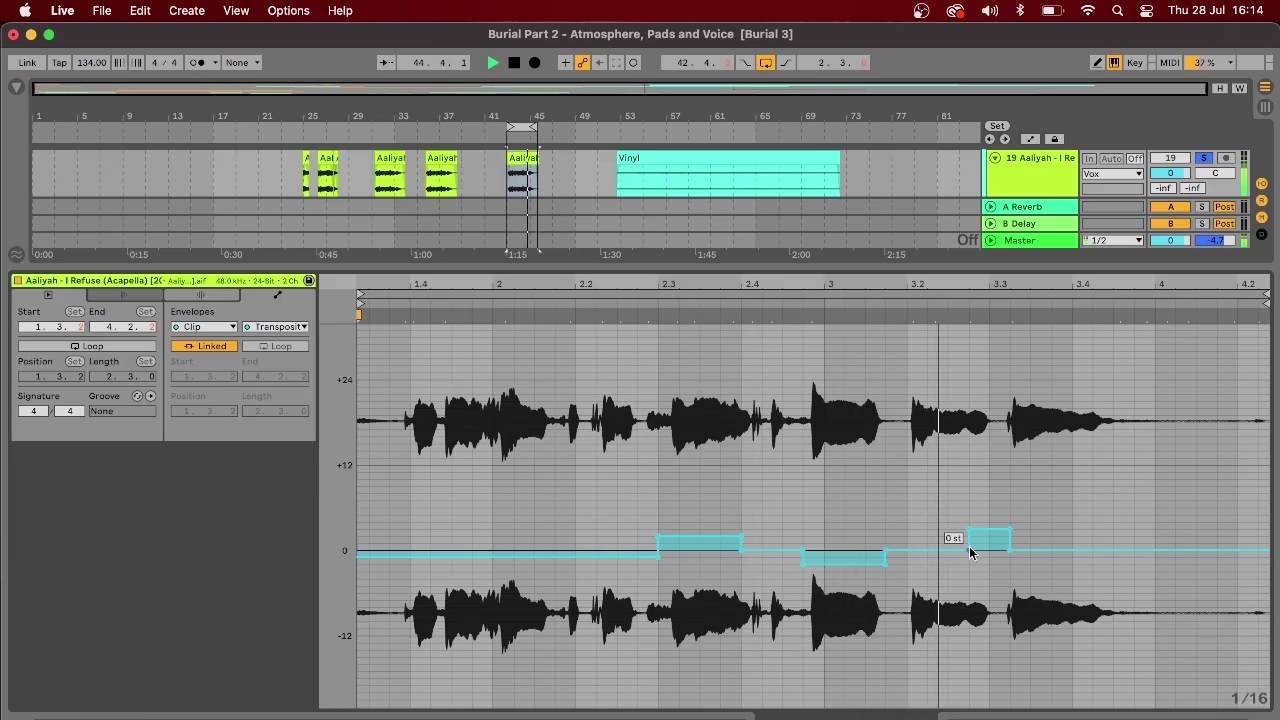
Step: Return to the Aaliyah track's device chain and audition the looped clip through its Glue Compressor and two EQ Eights
{"action": "key", "text": "shift+Tab"}
{"action": "key", "text": "space"}
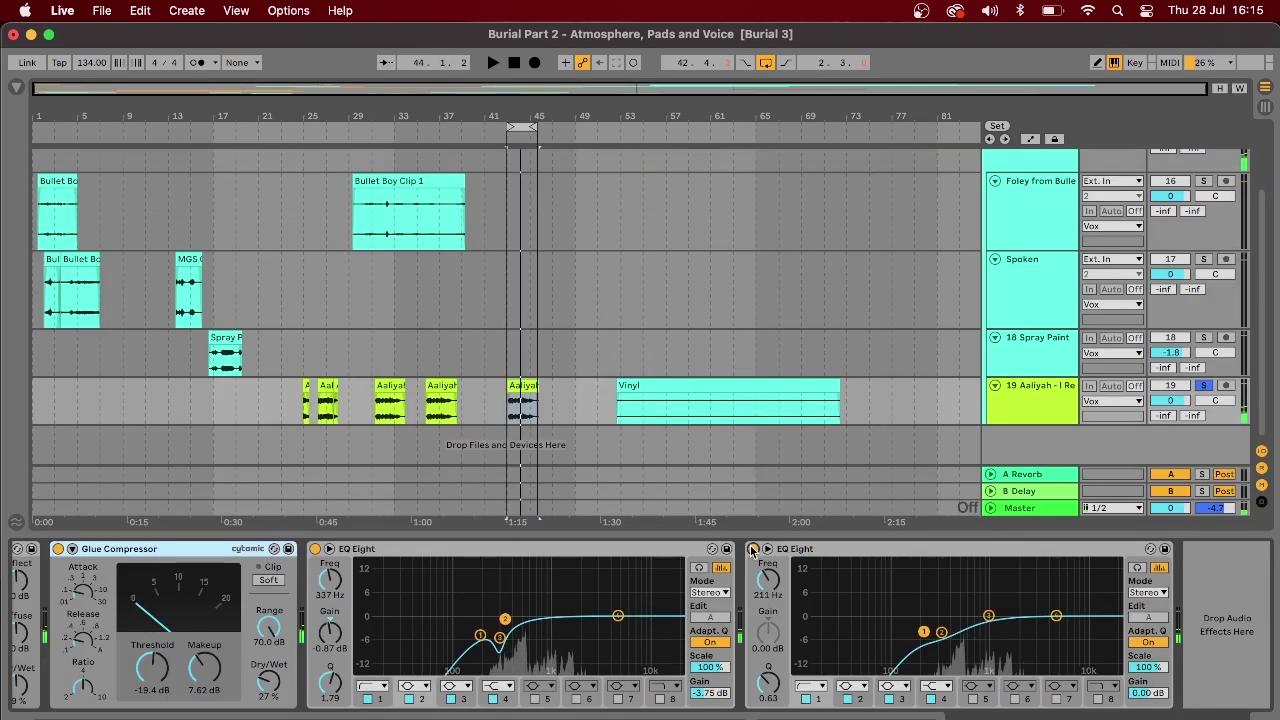
{"action": "key", "text": "space"}
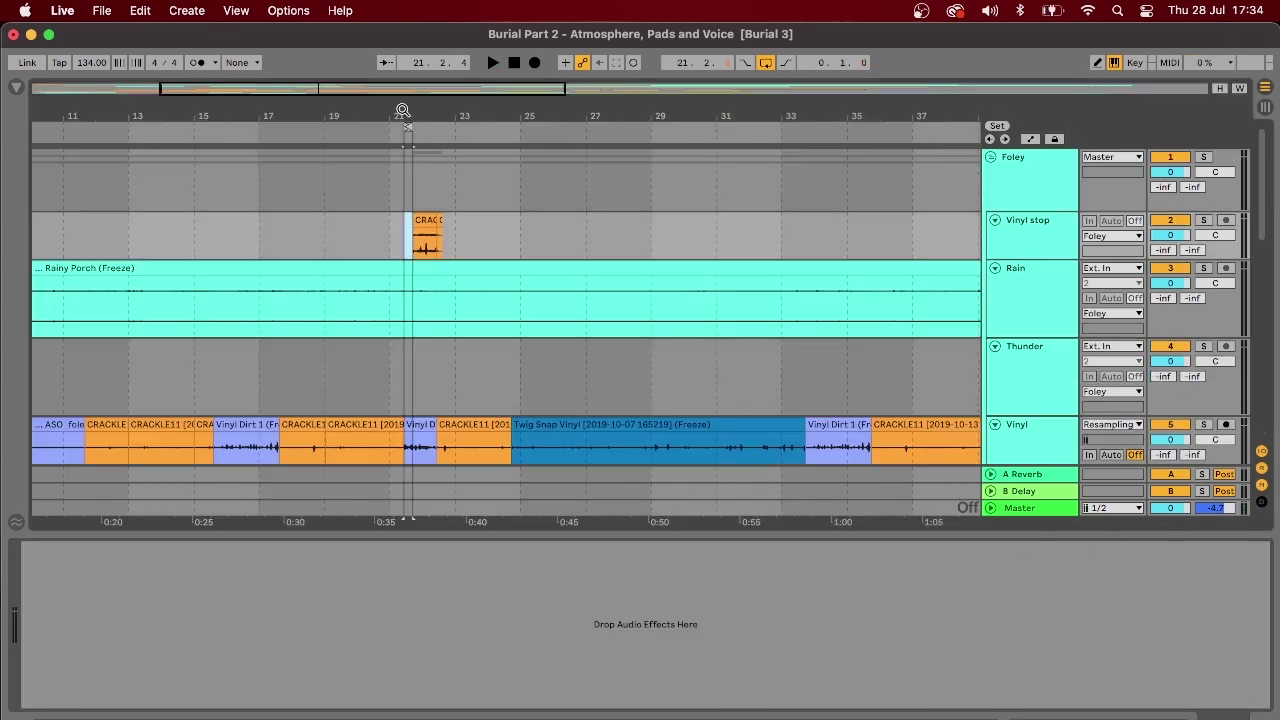
{"action": "left_click_drag", "start_coordinate": [418, 86], "coordinate": [568, 86]}
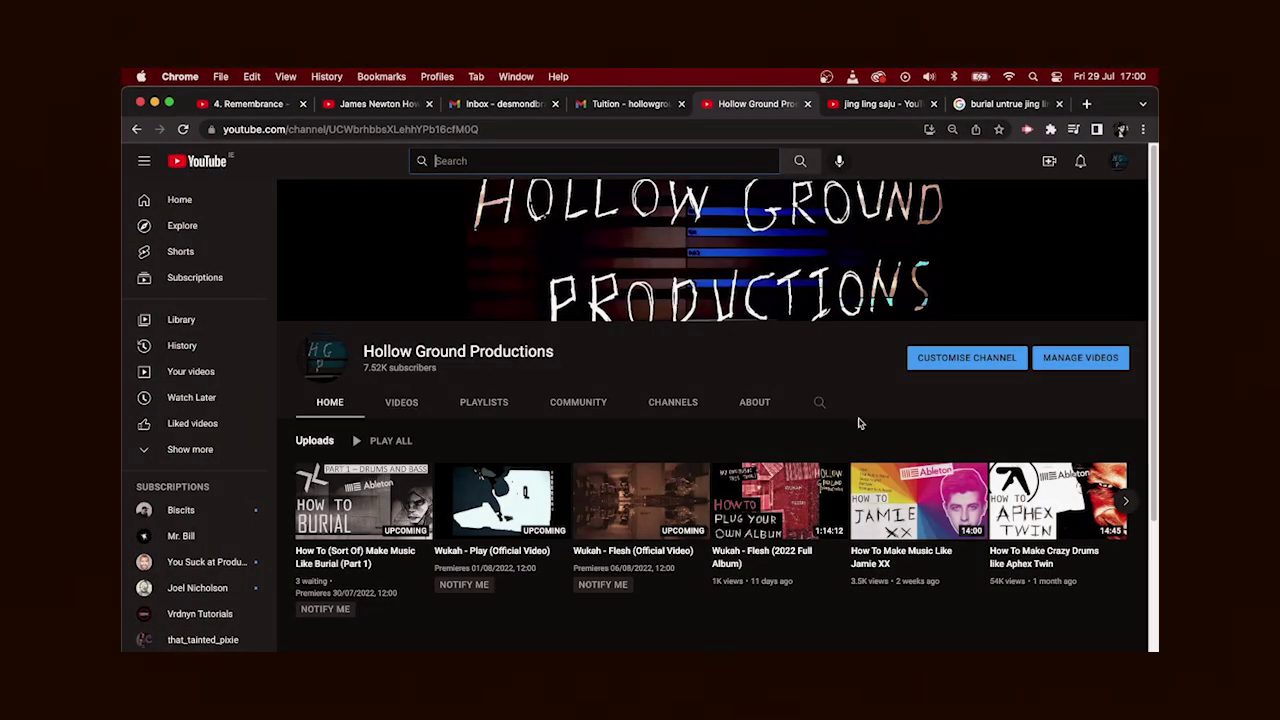
Step: Browse the uploaded videos on the Hollow Ground Productions YouTube channel in Chrome
{"action": "left_click", "coordinate": [401, 405]}
{"action": "scroll", "coordinate": [899, 505], "scroll_direction": "down", "scroll_amount": 4}
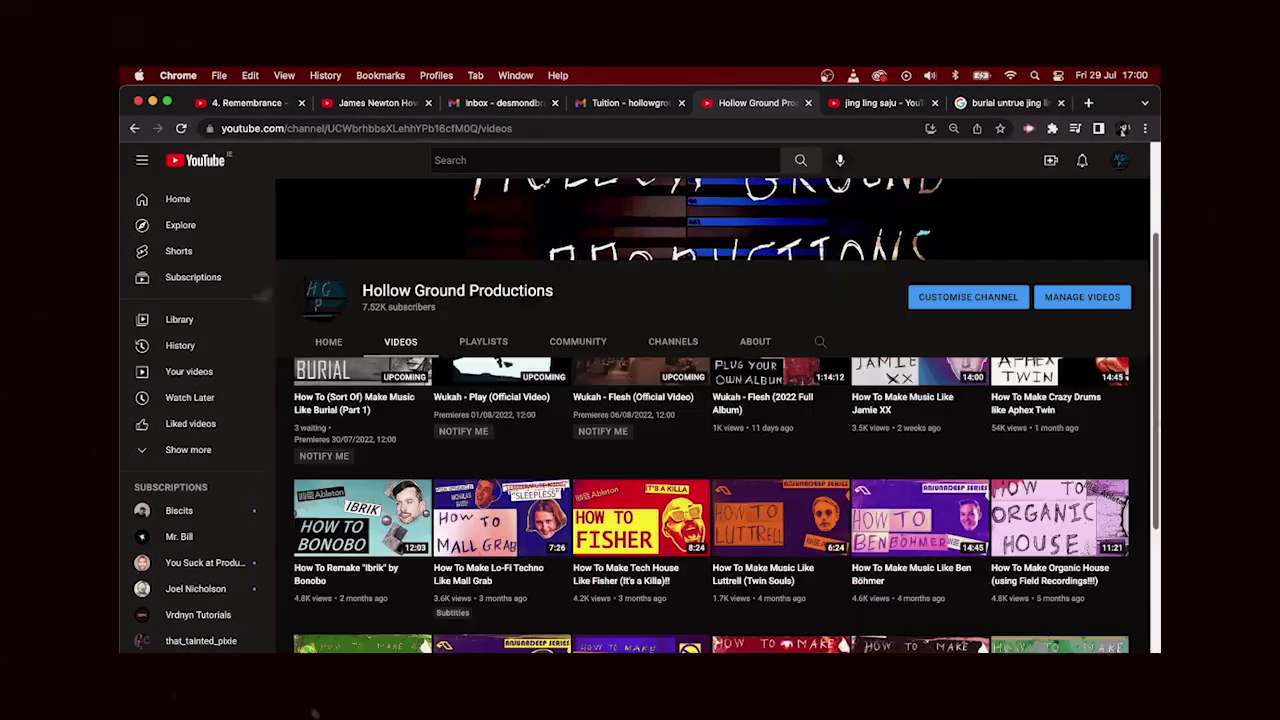
Step: Open the How To Make Music Like Ben Böhmer video, quit the background music player, and look through the video's comments
{"action": "left_click", "coordinate": [899, 505]}
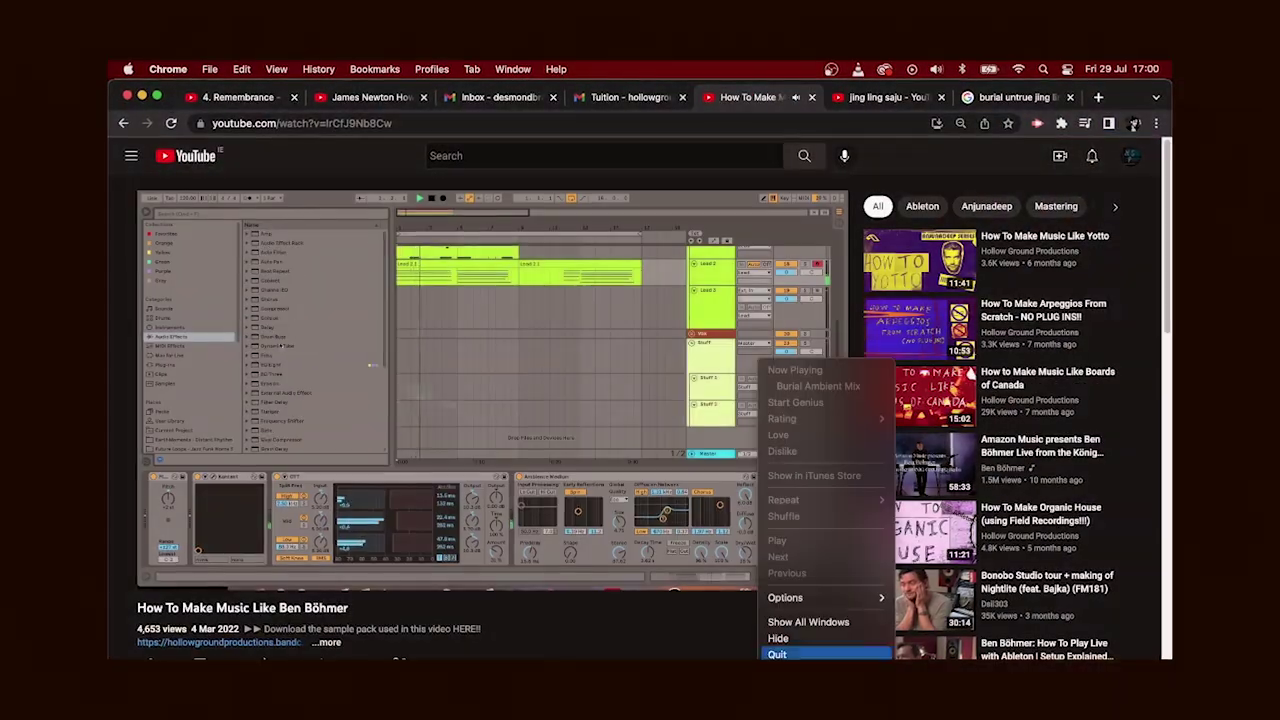
{"action": "left_click", "coordinate": [777, 654]}
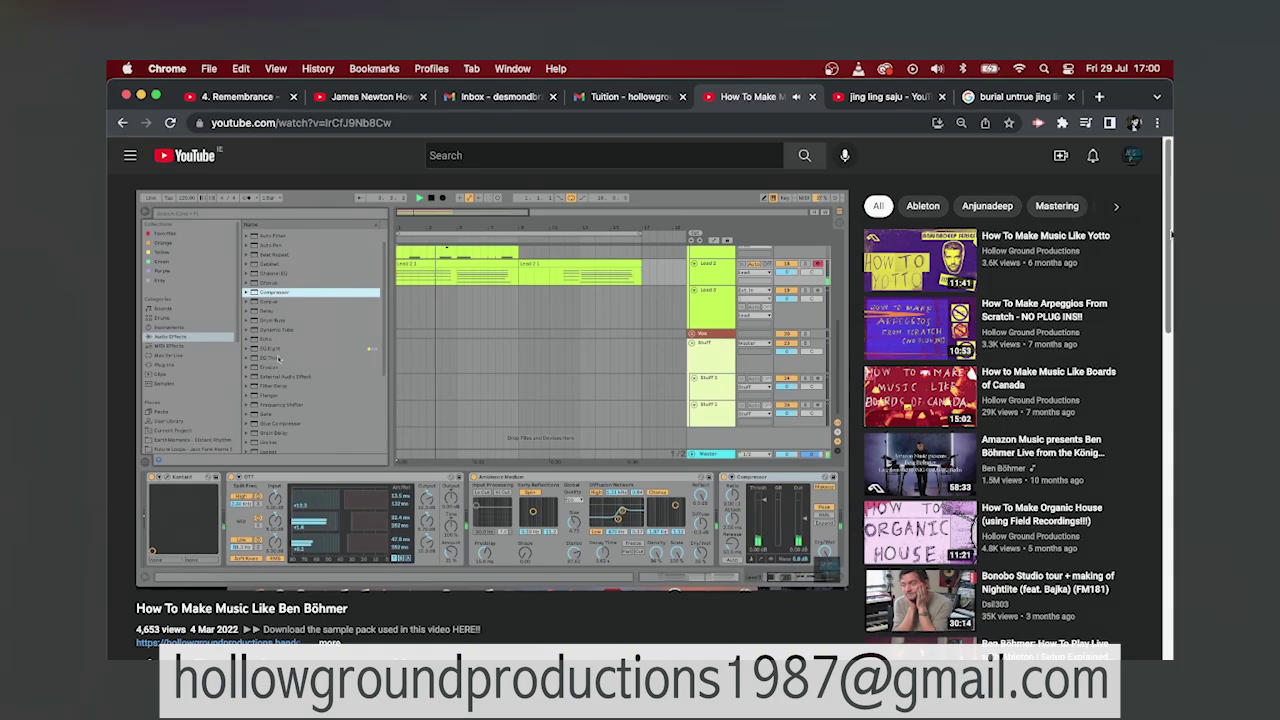
{"action": "scroll", "coordinate": [1167, 318], "scroll_direction": "down", "scroll_amount": 3}
{"action": "scroll", "coordinate": [1167, 318], "scroll_direction": "down", "scroll_amount": 15}
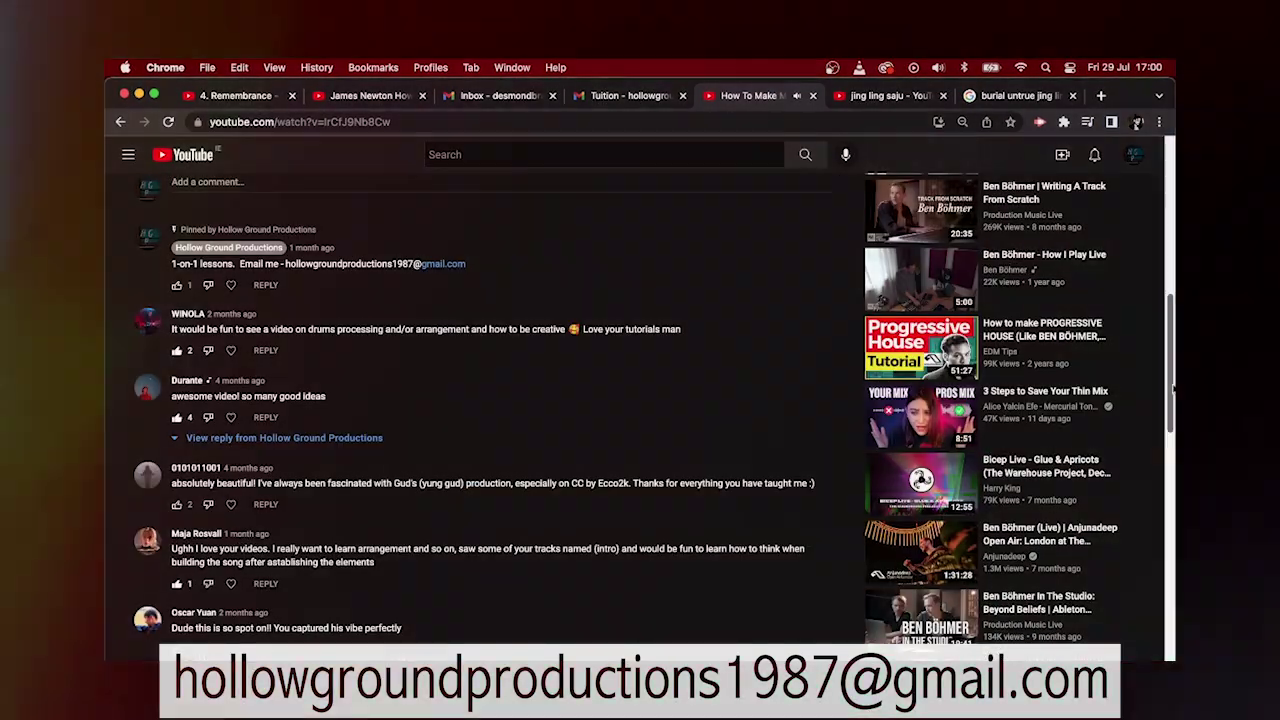
Step: Look over the How To Make Music Like Yotto video page and skip the video ahead to about 7:38
{"action": "scroll", "coordinate": [1150, 300], "scroll_direction": "up", "scroll_amount": 20}
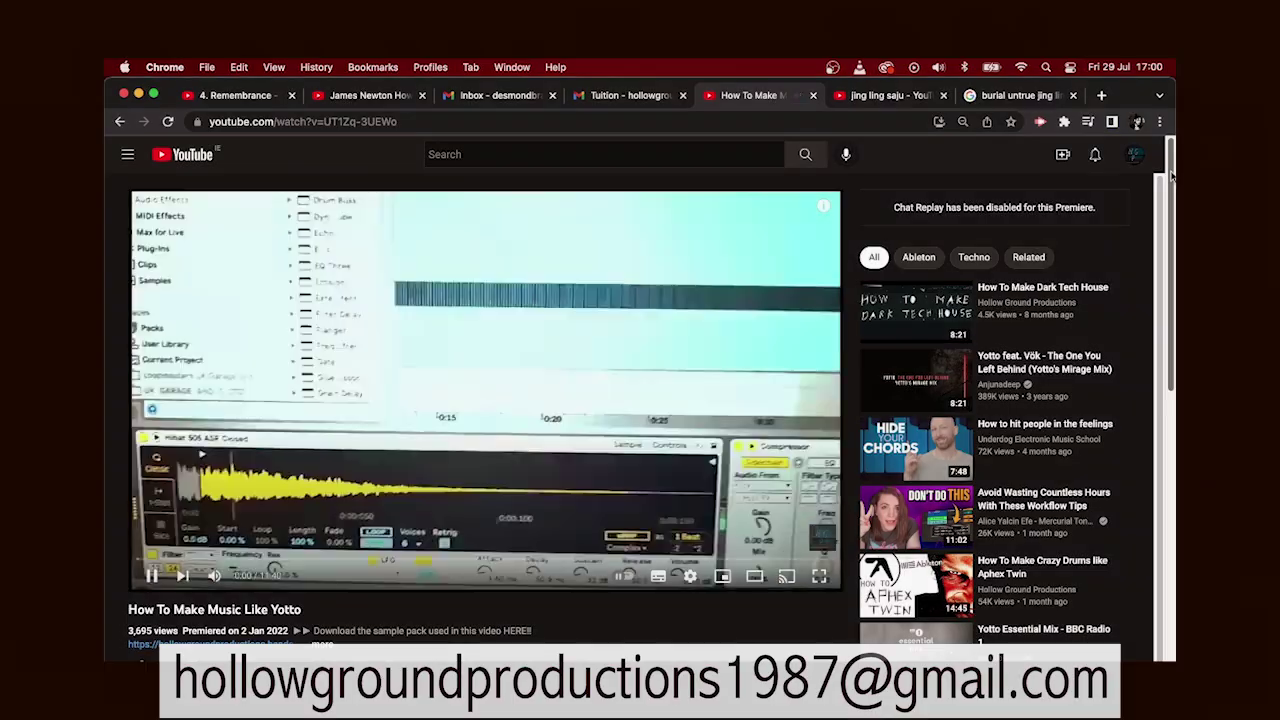
{"action": "left_click_drag", "start_coordinate": [1170, 175], "coordinate": [1166, 620]}
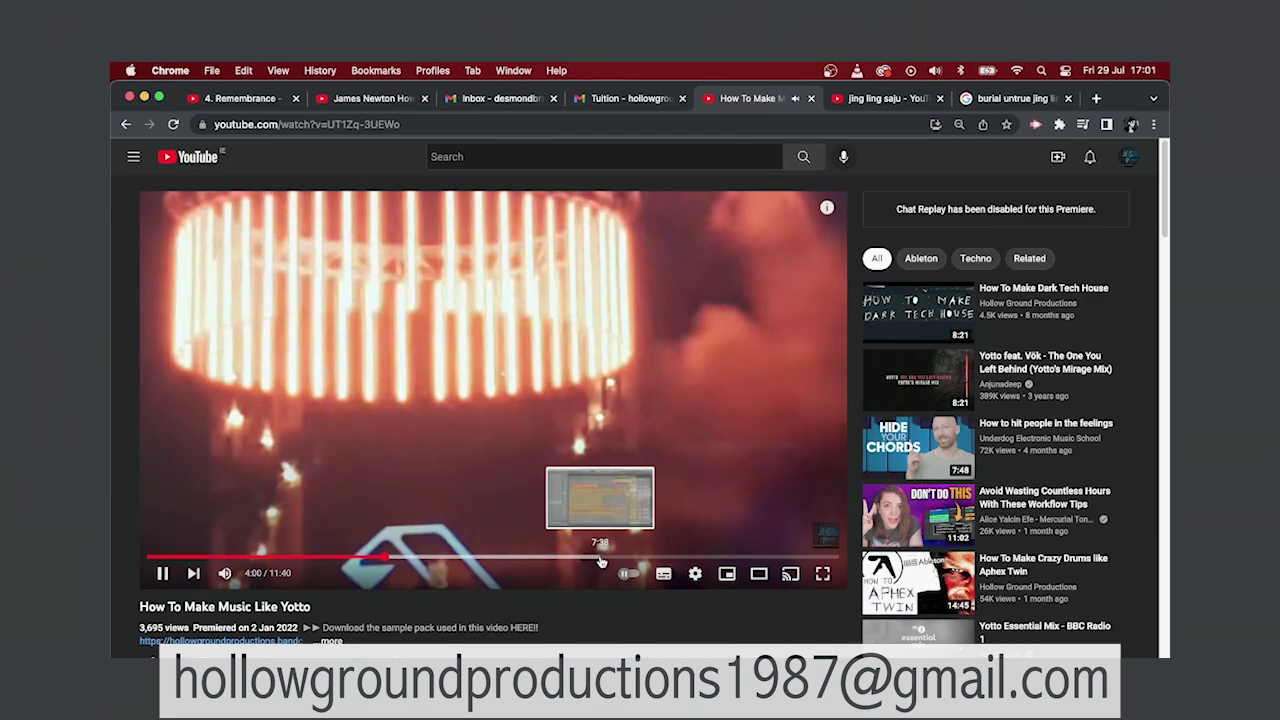
{"action": "left_click", "coordinate": [600, 558]}
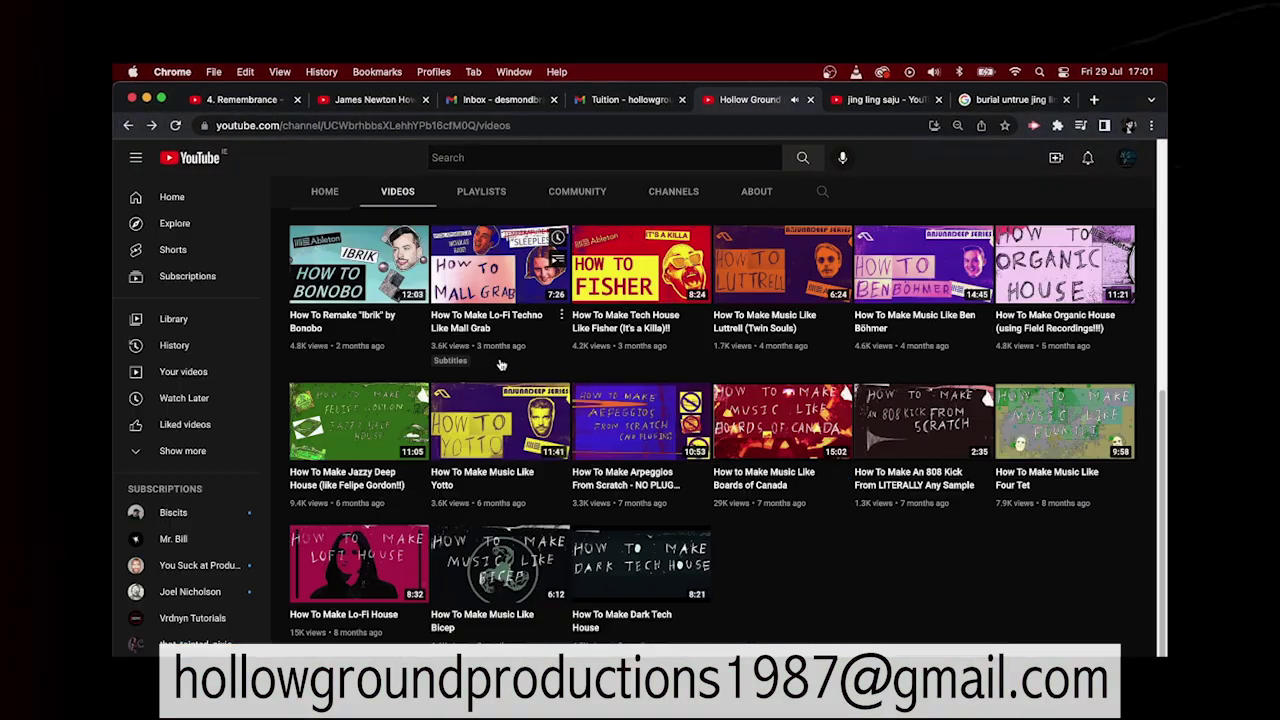
Step: Skim the How To Make Jazzy Deep House video and view the Hollow Ground Productions channel's playlists
{"action": "left_click", "coordinate": [357, 426]}
{"action": "left_click", "coordinate": [381, 556]}
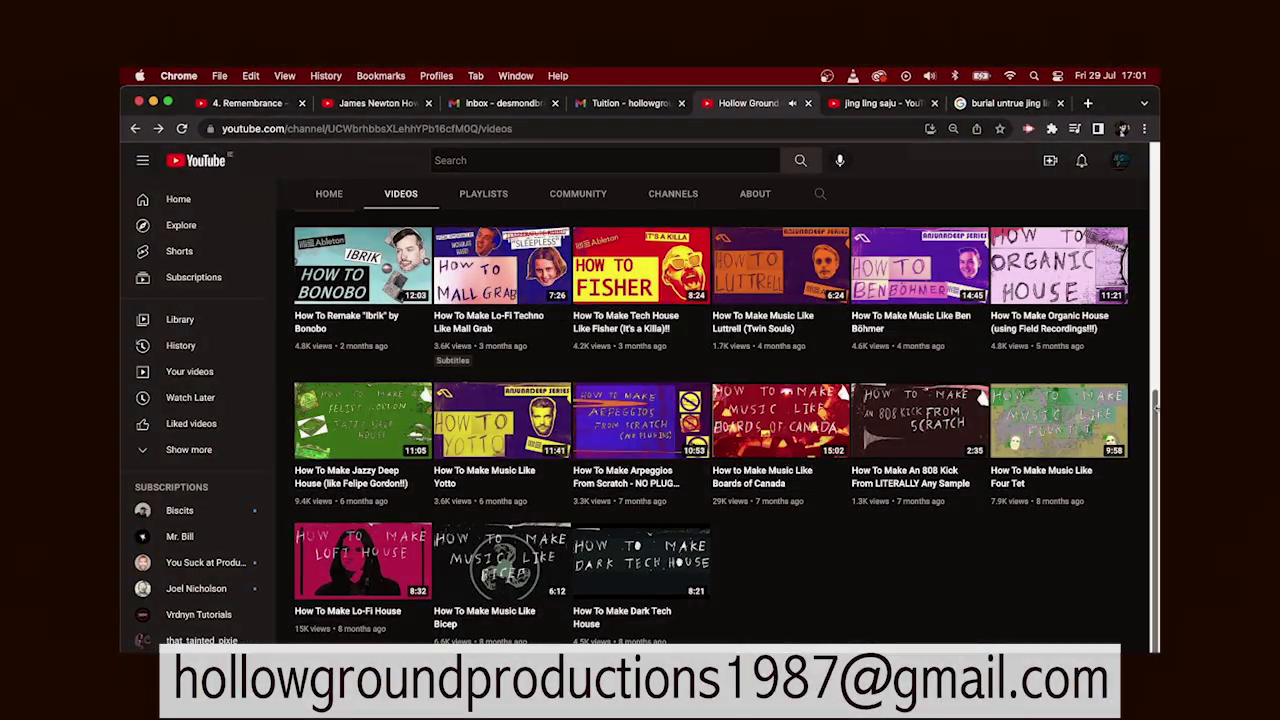
{"action": "scroll", "coordinate": [710, 420], "scroll_direction": "up", "scroll_amount": 10}
{"action": "left_click", "coordinate": [491, 284]}
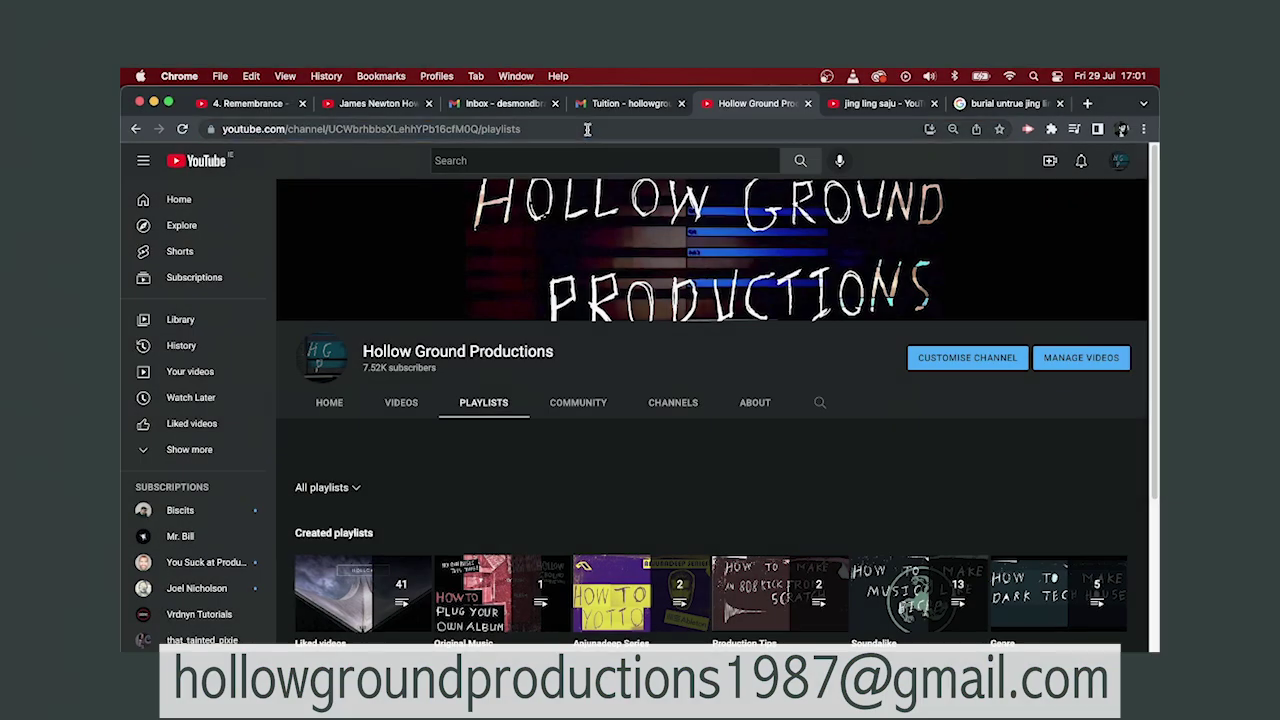
Step: Go to bandcamp.com and search for "hollow ground productions"
{"action": "left_click", "coordinate": [586, 129]}
{"action": "type", "text": "bandcamp.com"}
{"action": "key", "text": "Return"}
{"action": "left_click", "coordinate": [1106, 161]}
{"action": "left_click", "coordinate": [350, 160]}
{"action": "type", "text": "hollow ground productions"}
{"action": "key", "text": "Return"}
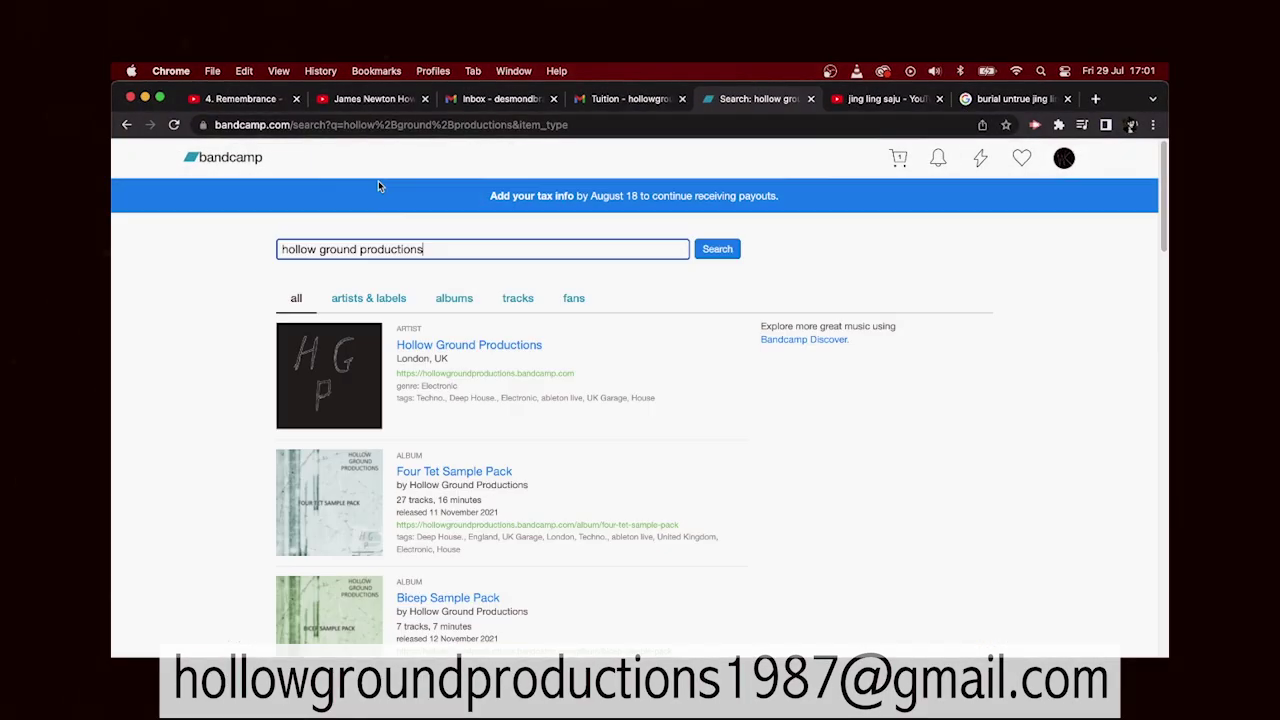
Step: Open the Hollow Ground Productions artist page, browse its sample packs, and open the Boards Of Canada Sample Pack
{"action": "left_click", "coordinate": [437, 346]}
{"action": "scroll", "coordinate": [871, 411], "scroll_direction": "down", "scroll_amount": 10}
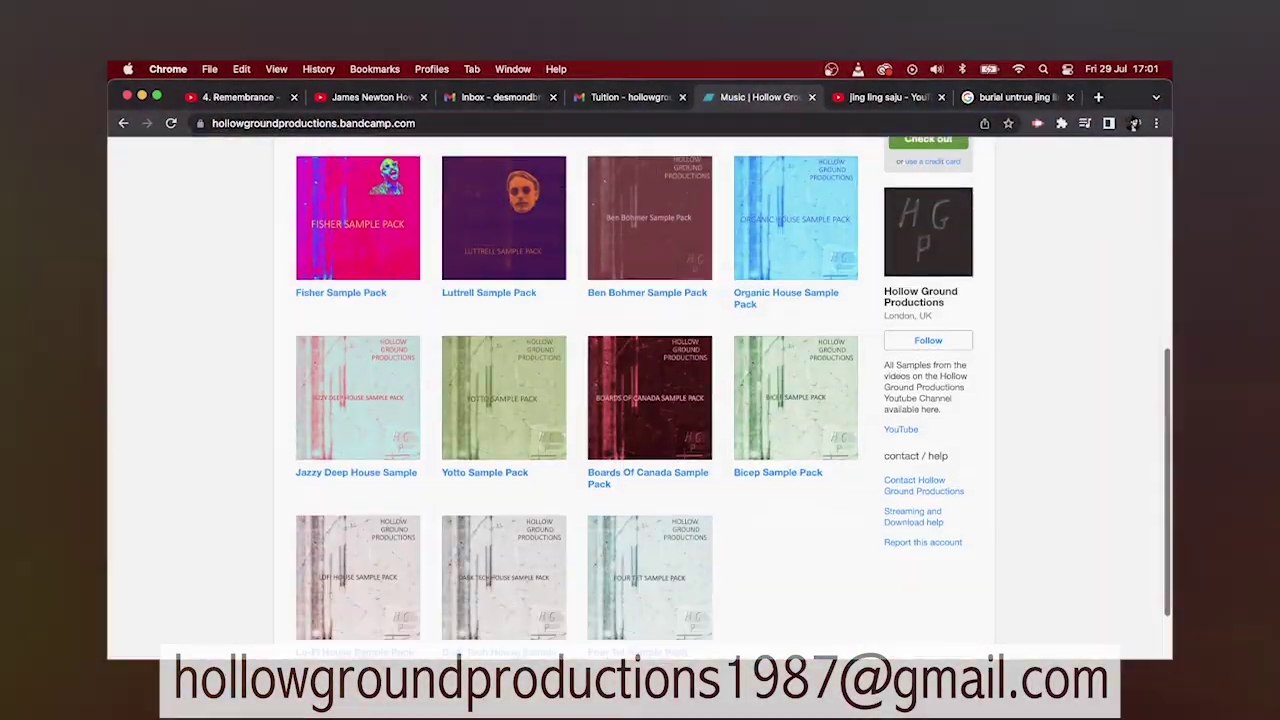
{"action": "left_click", "coordinate": [649, 451]}
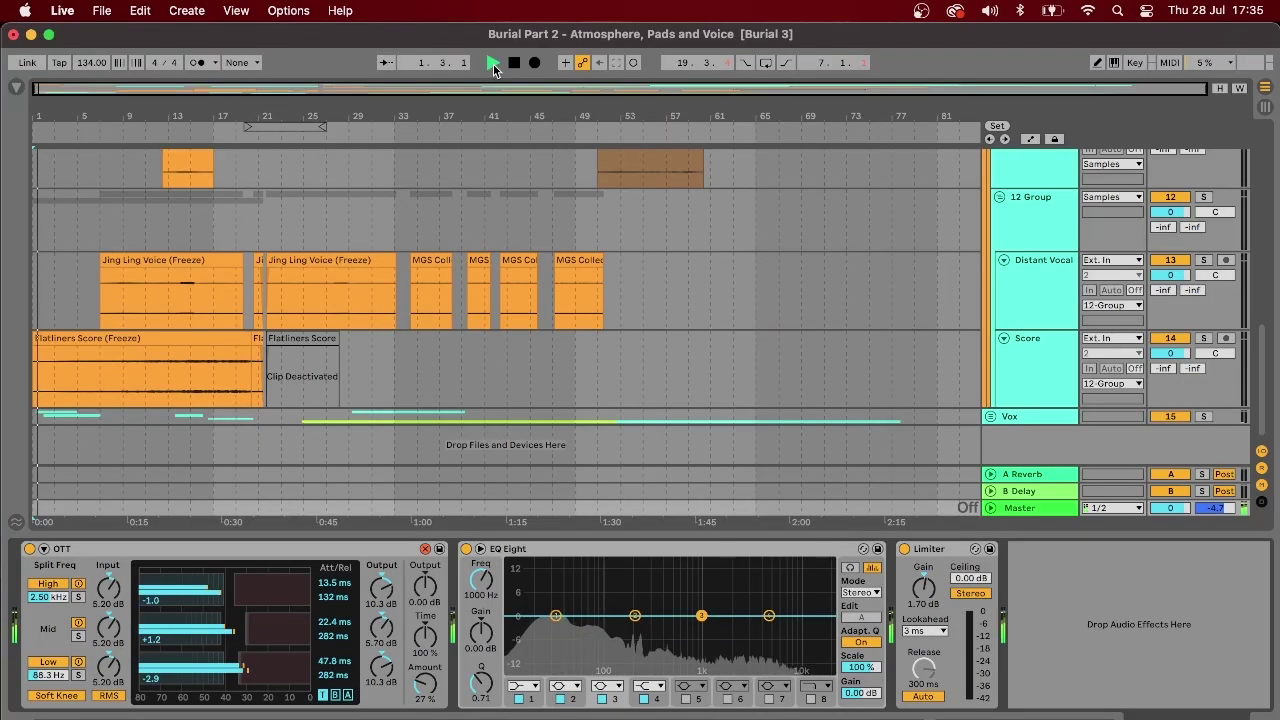
Step: In Ableton Live, leave preset browsing for the OTT device and hide the browser and device chain while the arrangement plays
{"action": "left_click", "coordinate": [426, 549]}
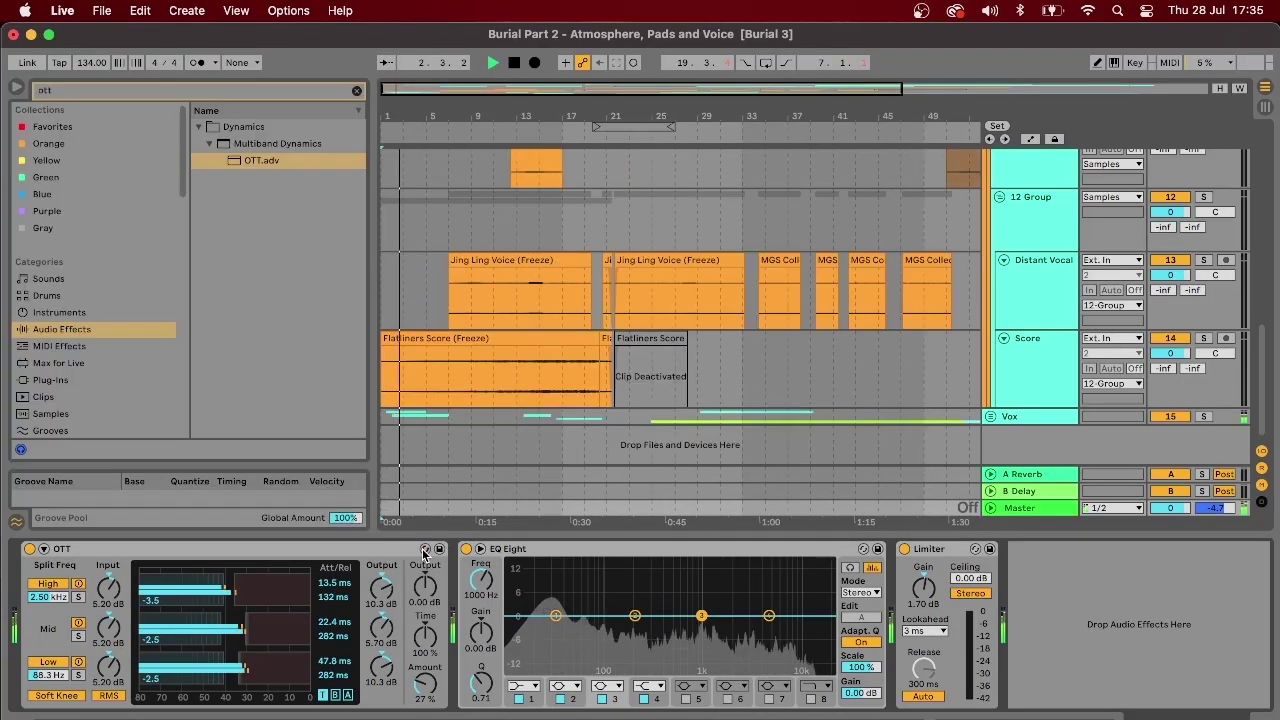
{"action": "left_click", "coordinate": [15, 89]}
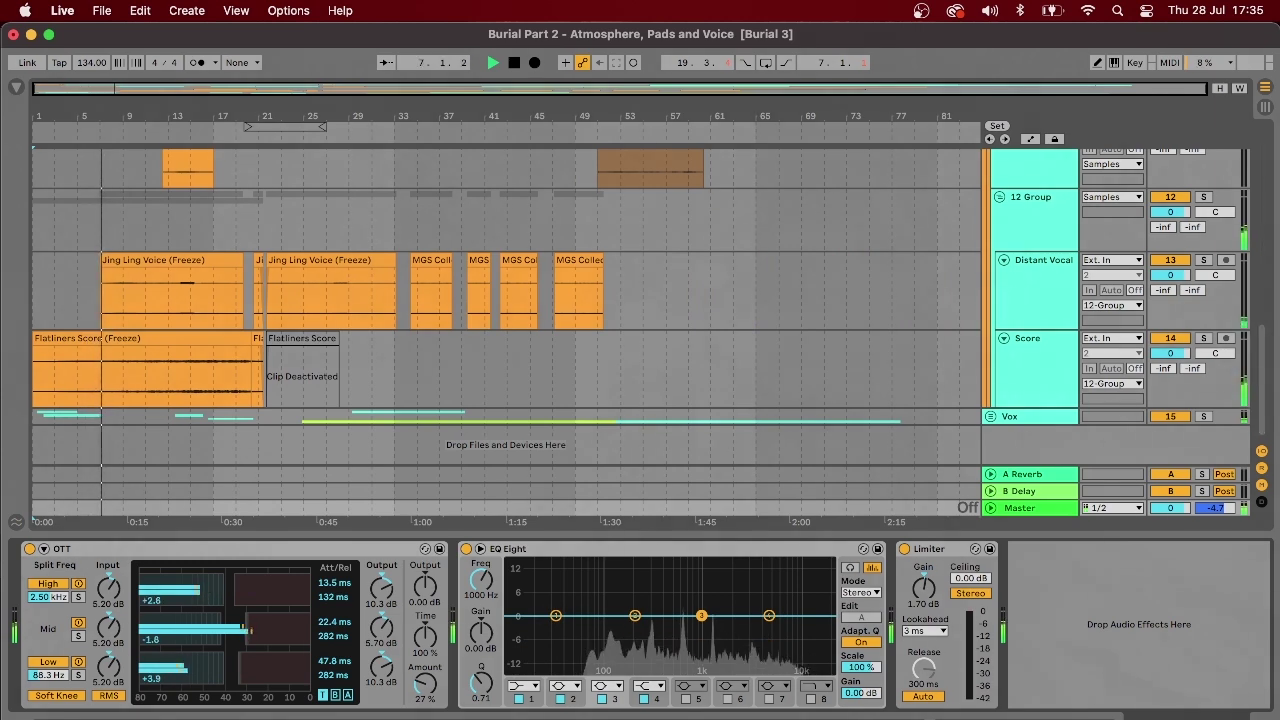
{"action": "key", "text": "super+alt+l"}
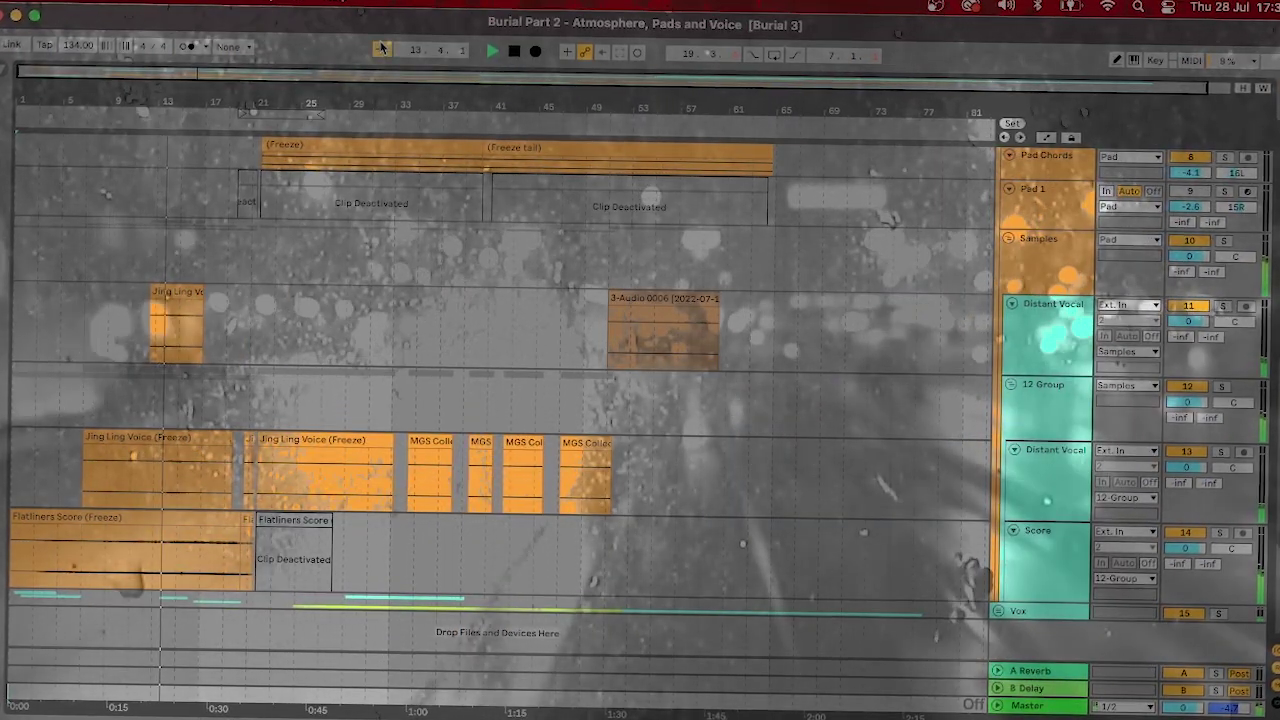
Step: Follow the arrangement's playback up close, examining the clips from the sample and pad tracks up to the Foley group
{"action": "key", "text": "plus"}
{"action": "key", "text": "plus"}
{"action": "key", "text": "plus"}
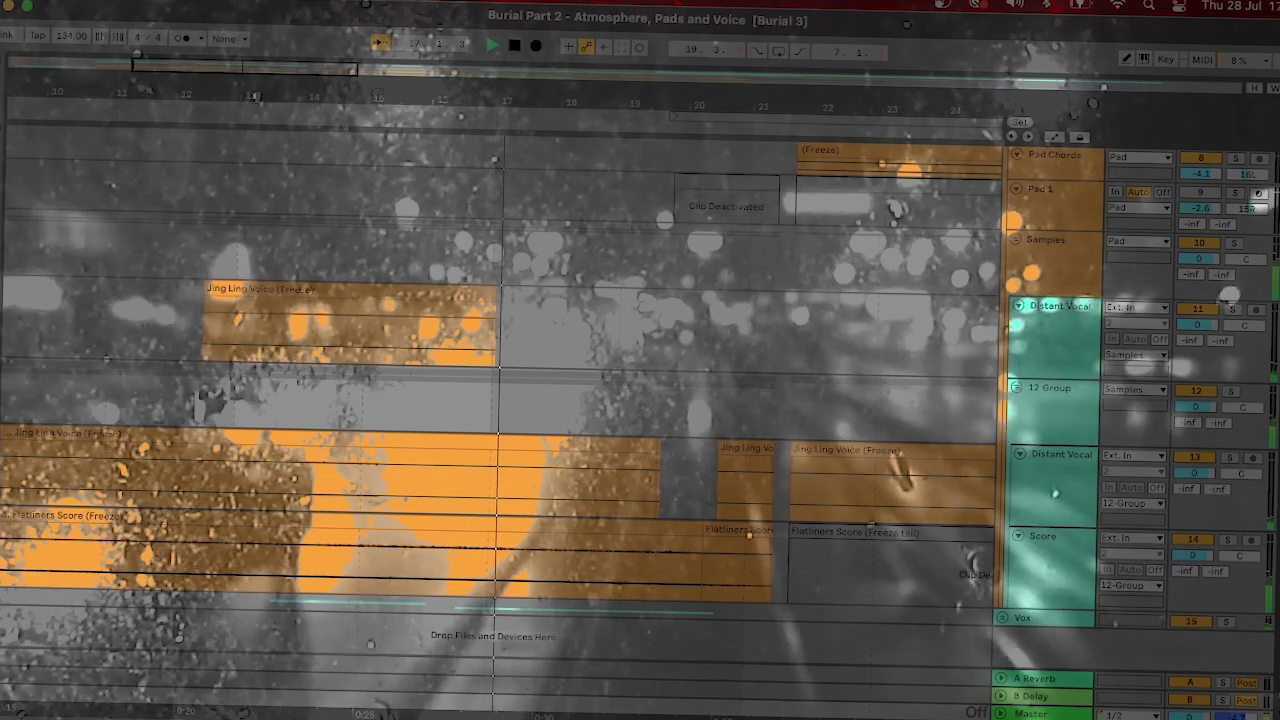
{"action": "scroll", "coordinate": [1055, 492], "scroll_direction": "up", "scroll_amount": 5}
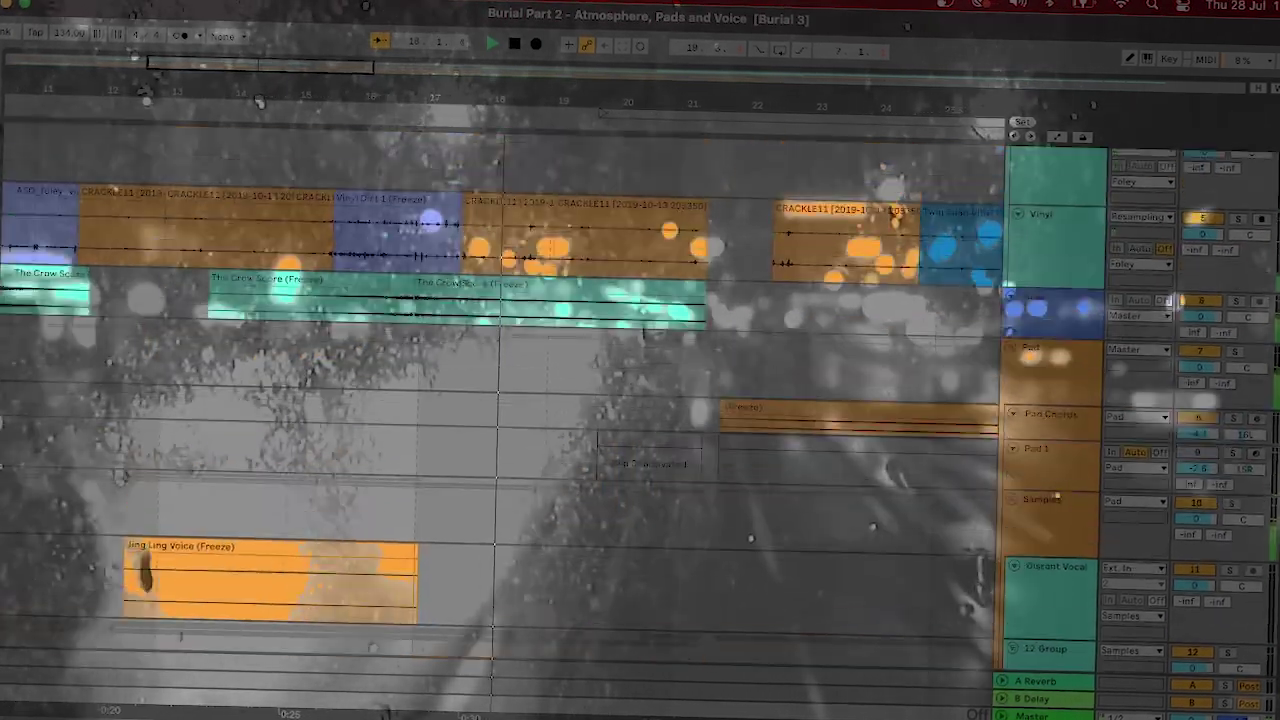
{"action": "scroll", "coordinate": [1057, 496], "scroll_direction": "up", "scroll_amount": 3}
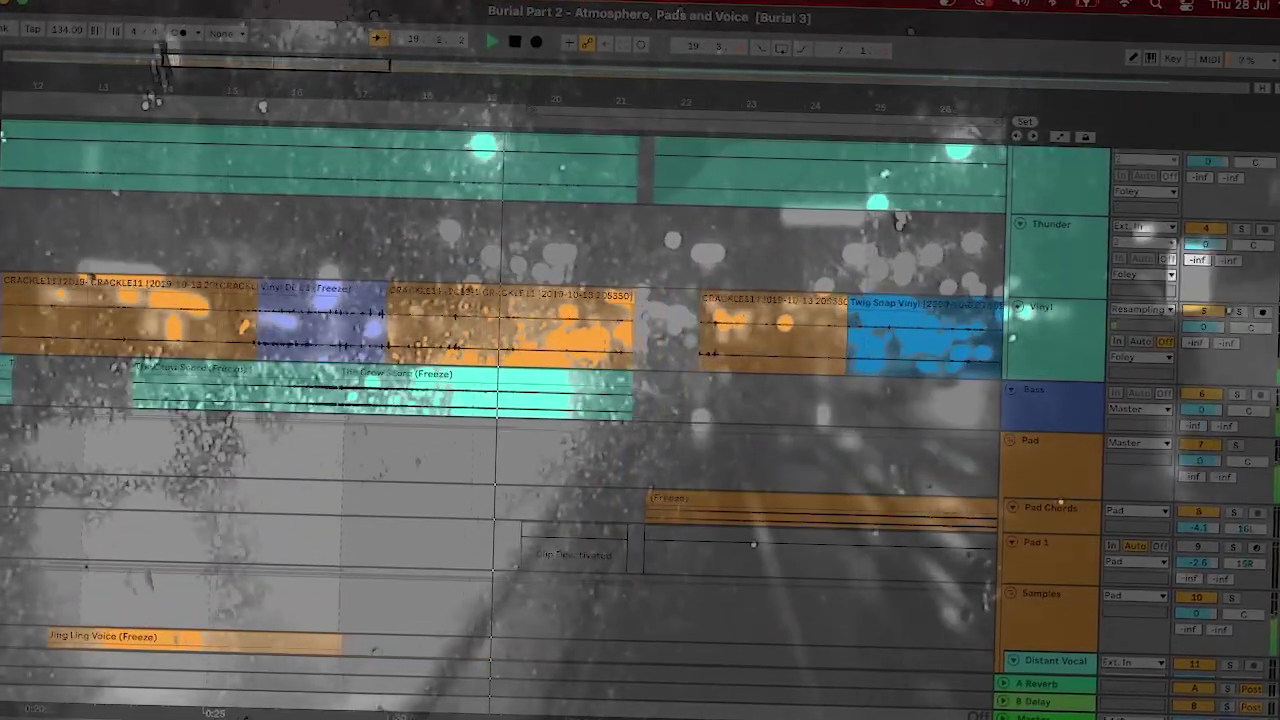
{"action": "scroll", "coordinate": [1057, 496], "scroll_direction": "up", "scroll_amount": 1}
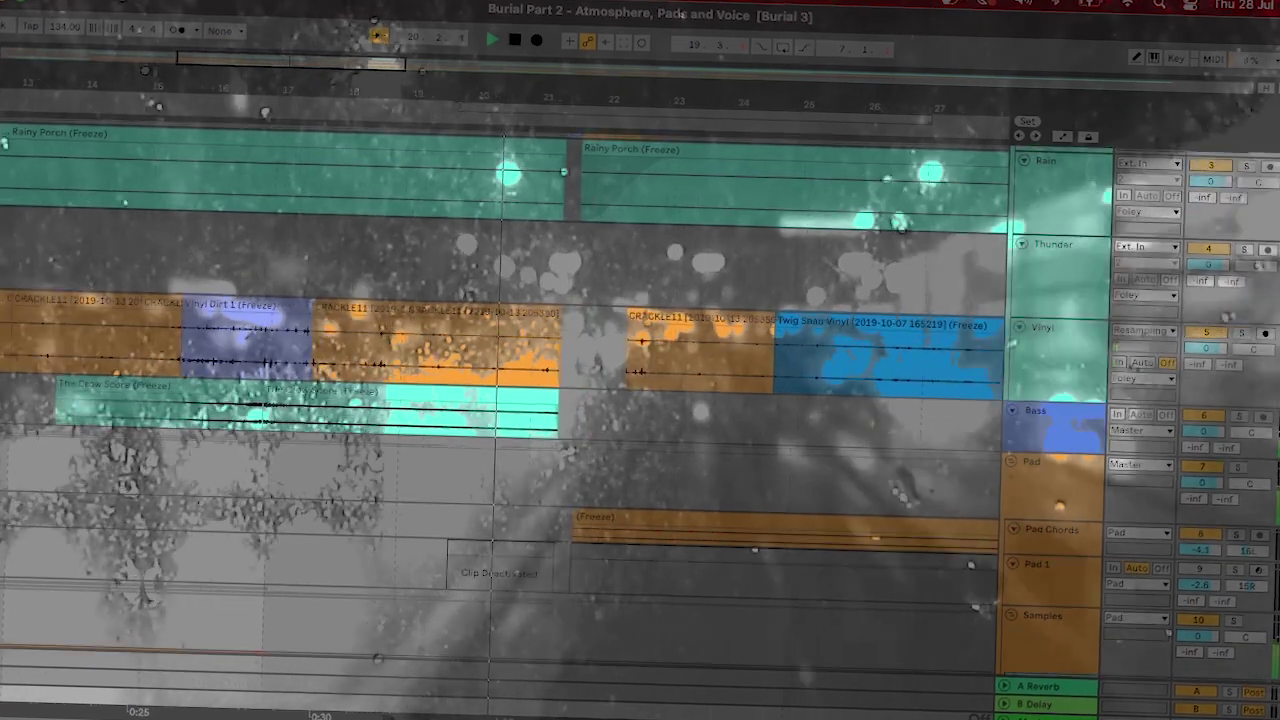
{"action": "scroll", "coordinate": [1057, 496], "scroll_direction": "up", "scroll_amount": 4}
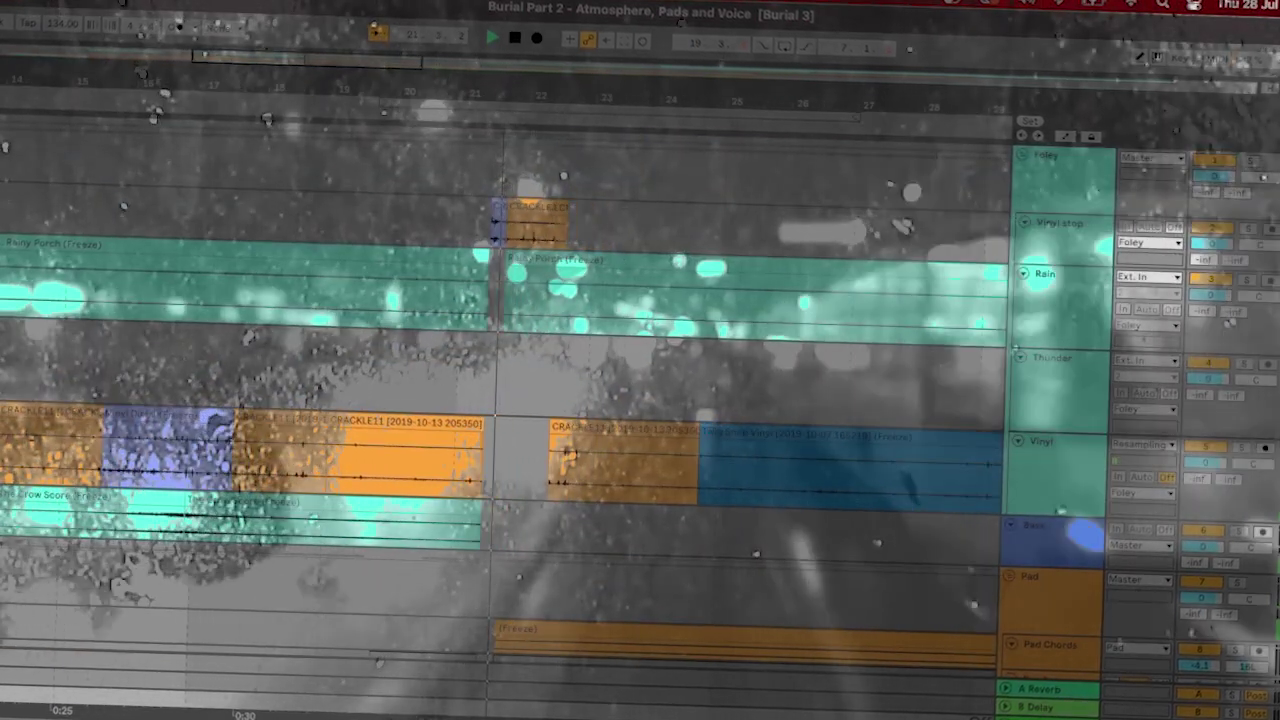